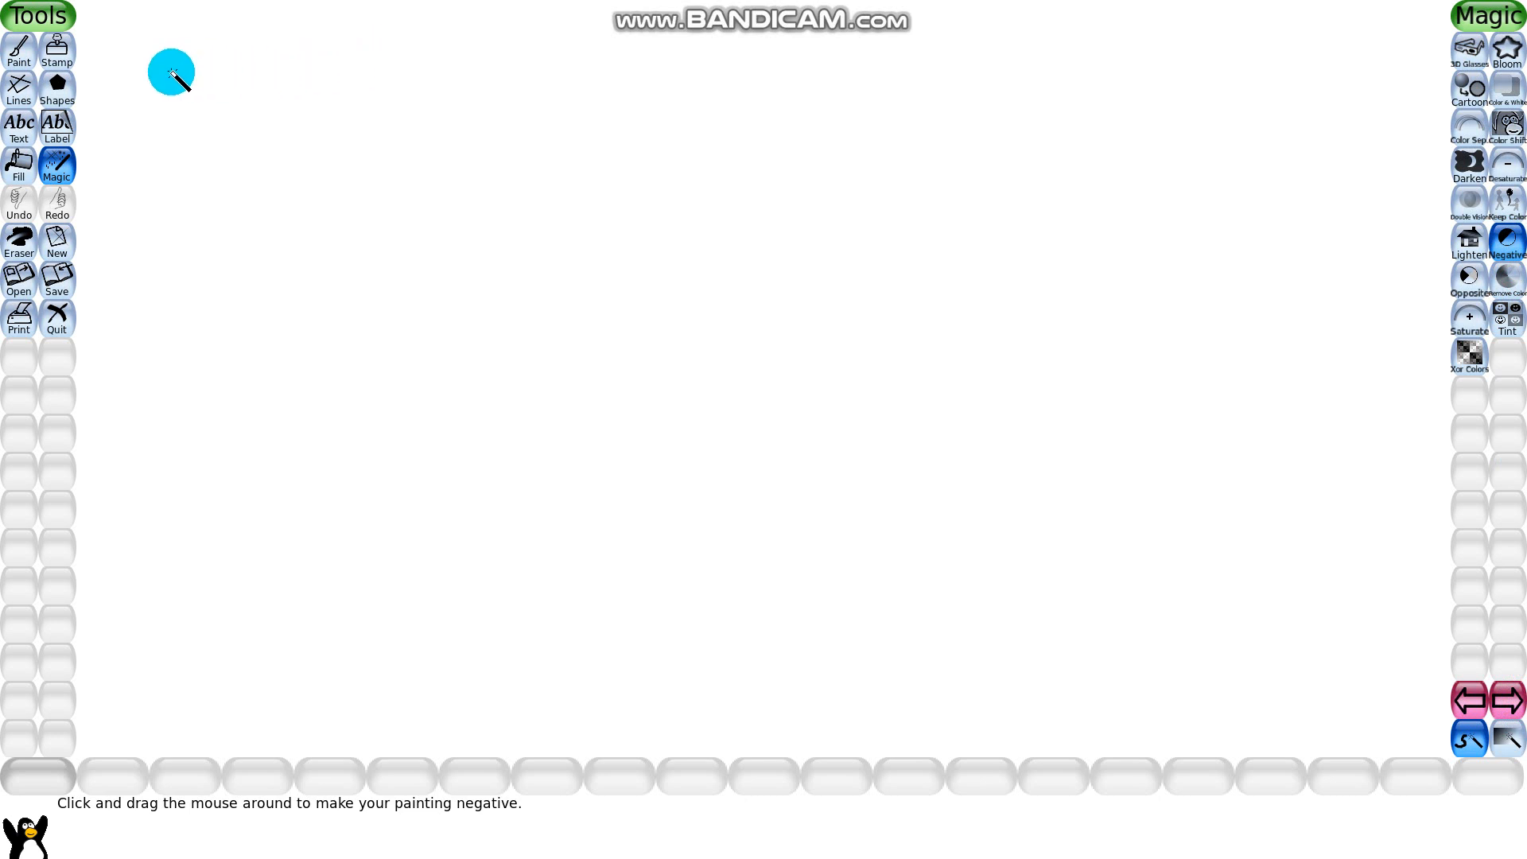
- Draw a long winding black band across the upper half of the canvas with the Negative effect
{"action": "mouse_move", "coordinate": [171, 76]}
{"action": "left_mouse_down"}
{"action": "mouse_move", "coordinate": [745, 38]}
{"action": "mouse_move", "coordinate": [1139, 58]}
{"action": "mouse_move", "coordinate": [1227, 92]}
{"action": "mouse_move", "coordinate": [1256, 158]}
{"action": "mouse_move", "coordinate": [1239, 201]}
{"action": "mouse_move", "coordinate": [968, 228]}
{"action": "mouse_move", "coordinate": [201, 216]}
{"action": "mouse_move", "coordinate": [169, 249]}
{"action": "mouse_move", "coordinate": [196, 304]}
{"action": "mouse_move", "coordinate": [331, 365]}
{"action": "mouse_move", "coordinate": [1126, 340]}
{"action": "left_mouse_up"}
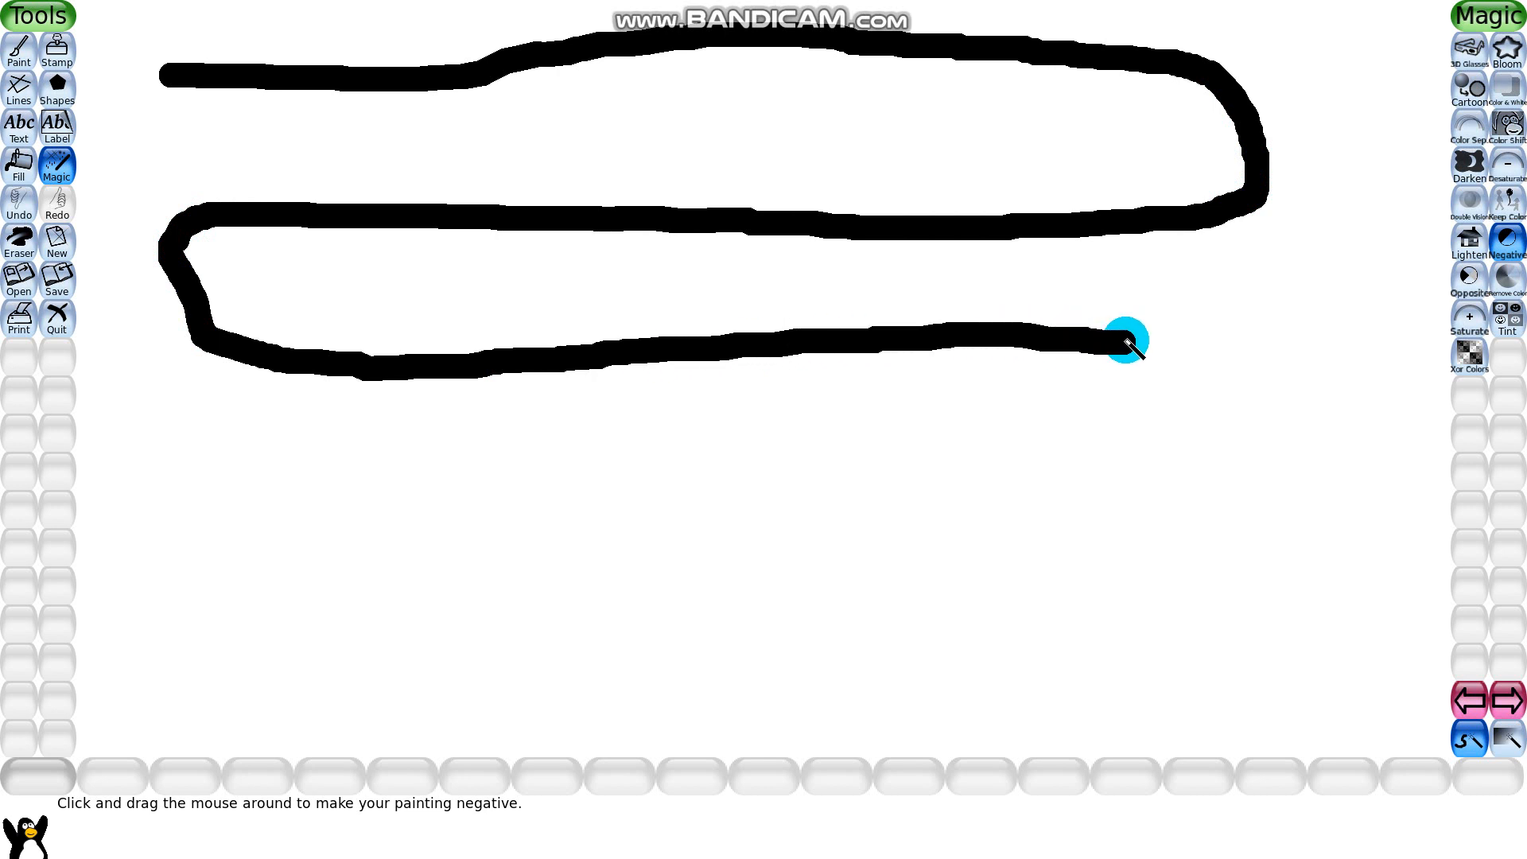
{"action": "left_click", "coordinate": [17, 55]}
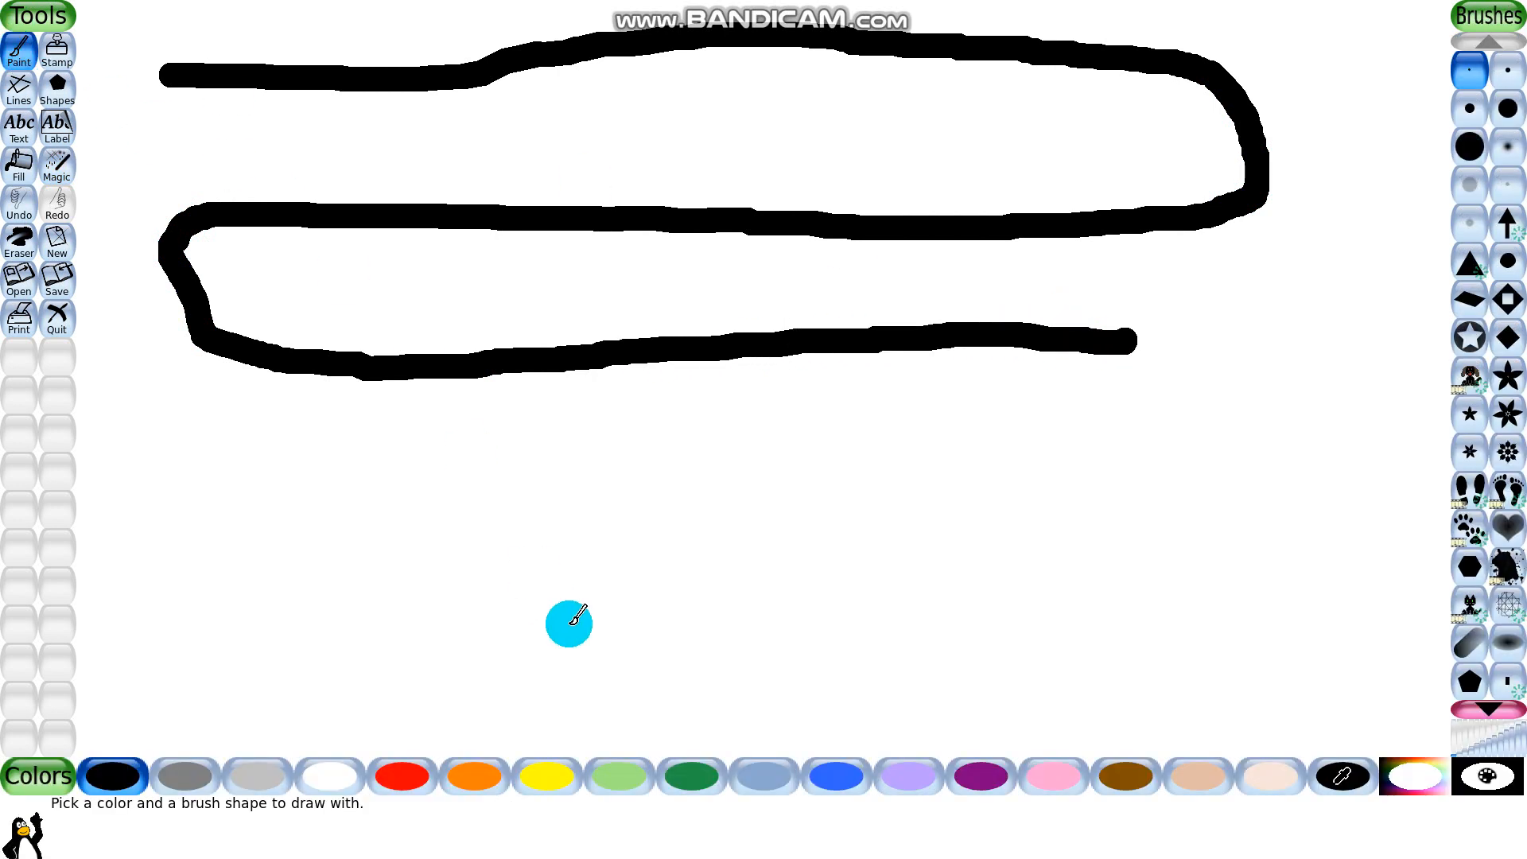
{"action": "left_click", "coordinate": [406, 789]}
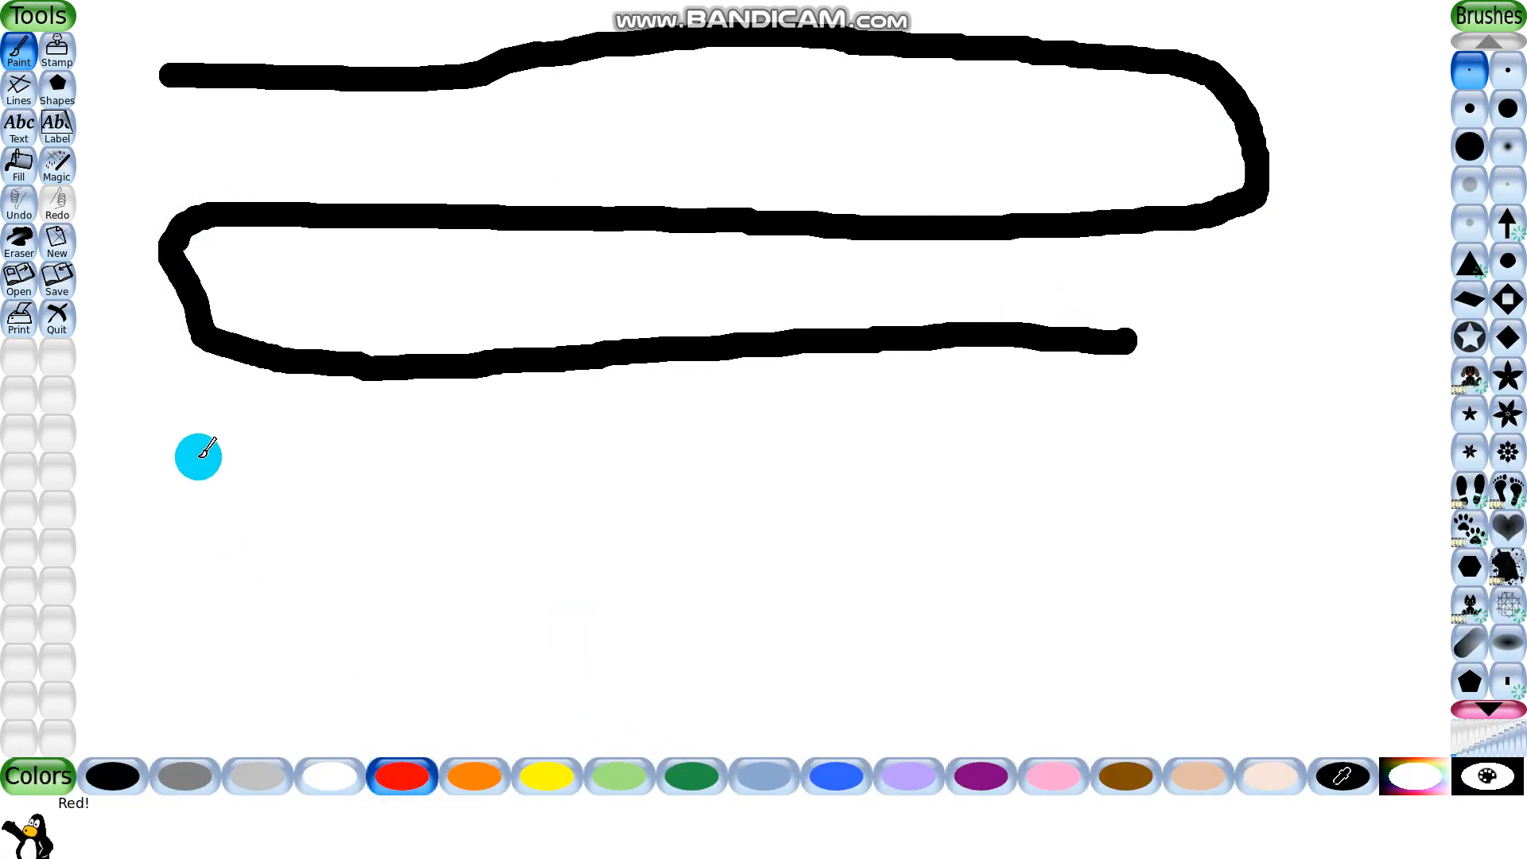
{"action": "left_click_drag", "start_coordinate": [198, 451], "coordinate": [360, 452]}
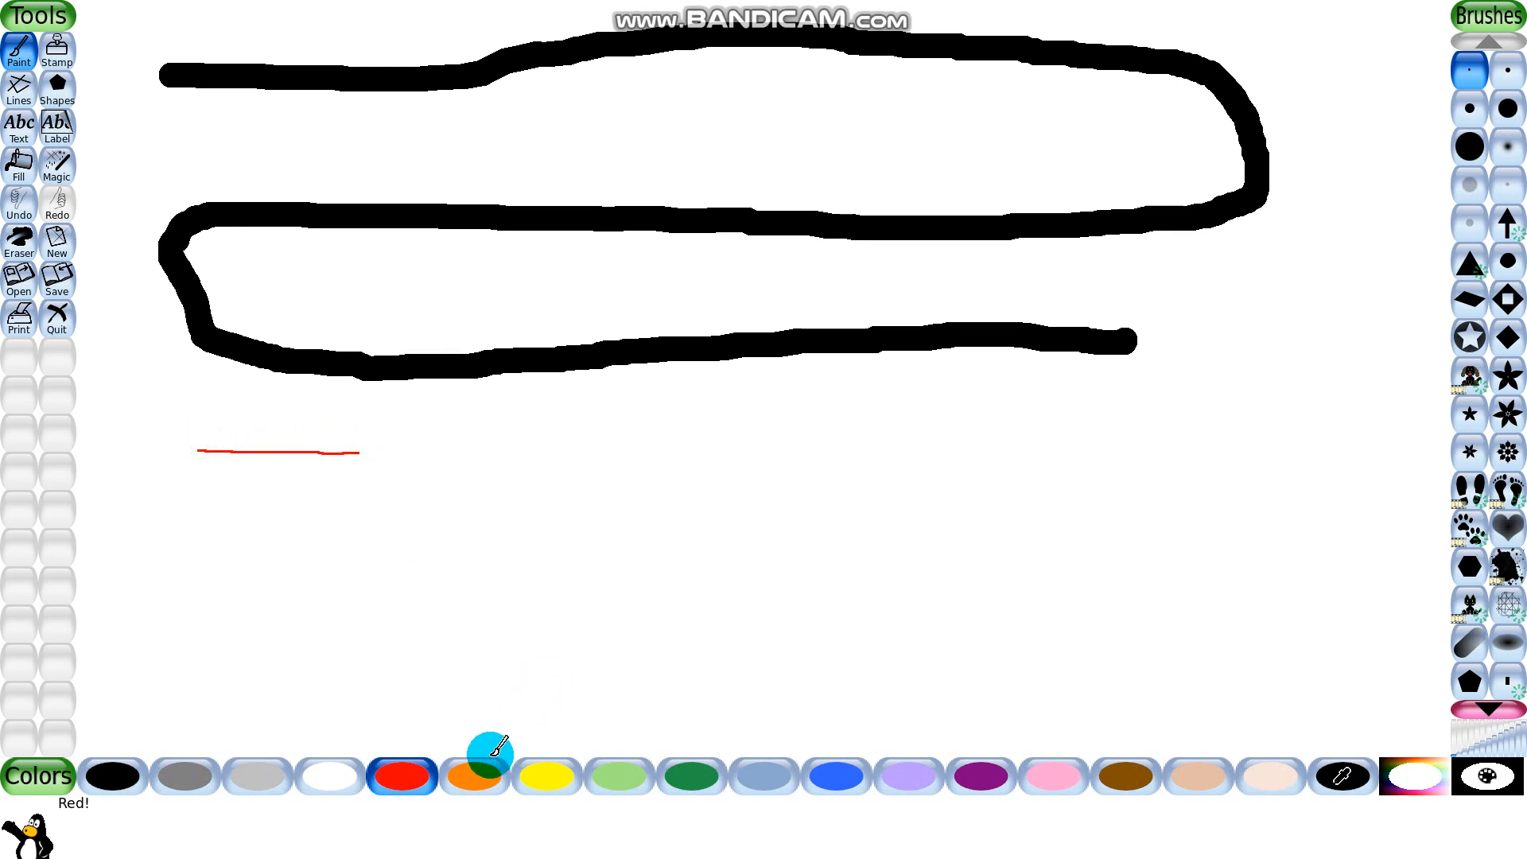
{"action": "left_click", "coordinate": [17, 202]}
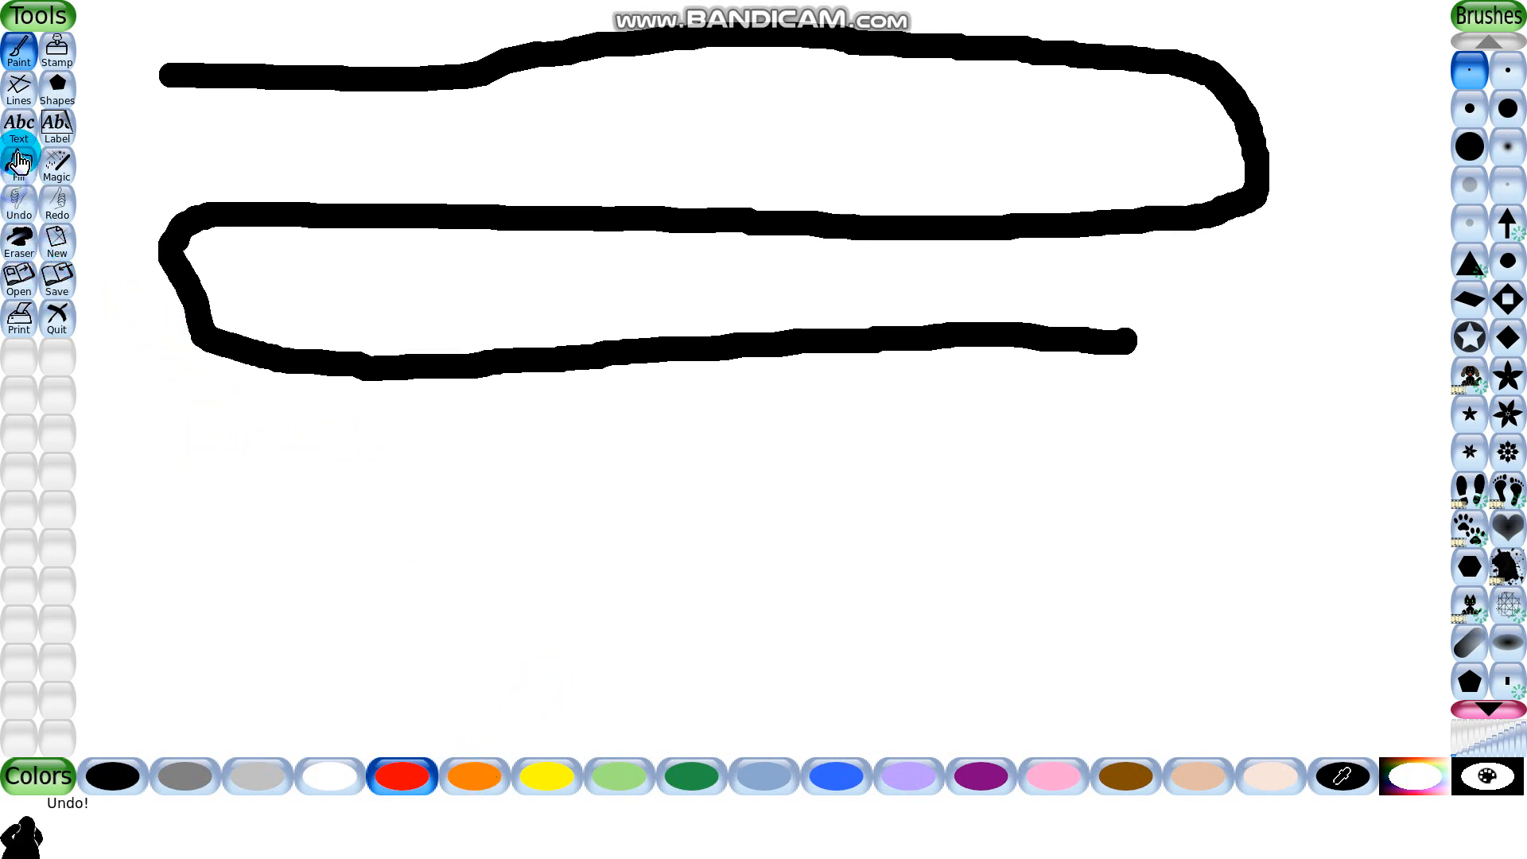
- Paint a long XOR Colors stroke below the black band, hooking downward at its right end
{"action": "left_click", "coordinate": [63, 167]}
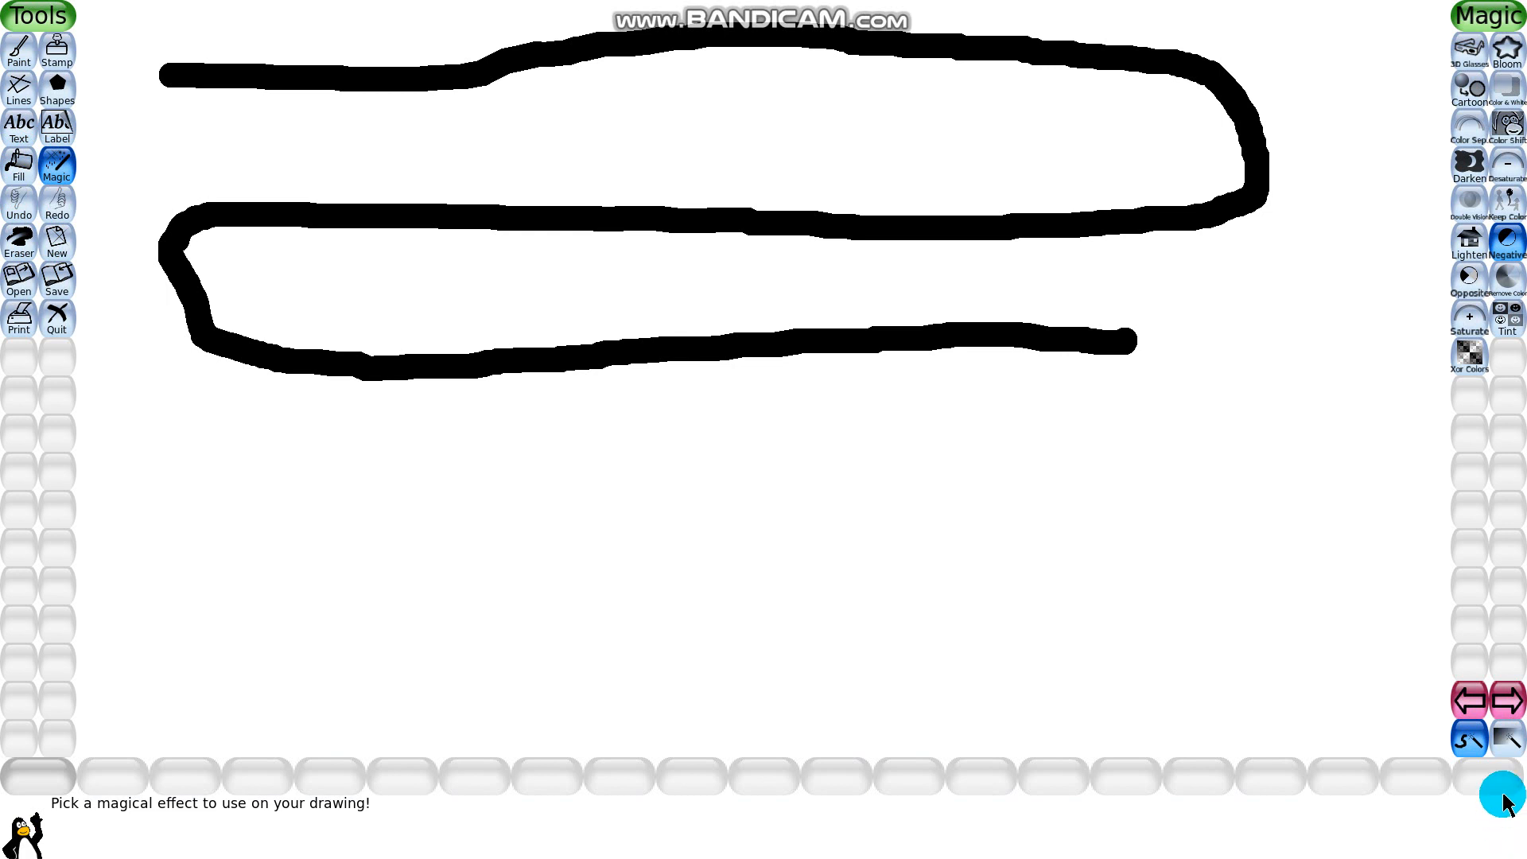
{"action": "left_click", "coordinate": [1456, 371]}
{"action": "mouse_move", "coordinate": [241, 474]}
{"action": "left_mouse_down"}
{"action": "mouse_move", "coordinate": [739, 429]}
{"action": "mouse_move", "coordinate": [997, 427]}
{"action": "mouse_move", "coordinate": [1064, 435]}
{"action": "mouse_move", "coordinate": [1129, 493]}
{"action": "mouse_move", "coordinate": [1101, 529]}
{"action": "left_mouse_up"}
- Continue from the XOR stroke's end with a Smooth Rainbow stroke running left, curving down and turning back right
{"action": "left_click", "coordinate": [1509, 700]}
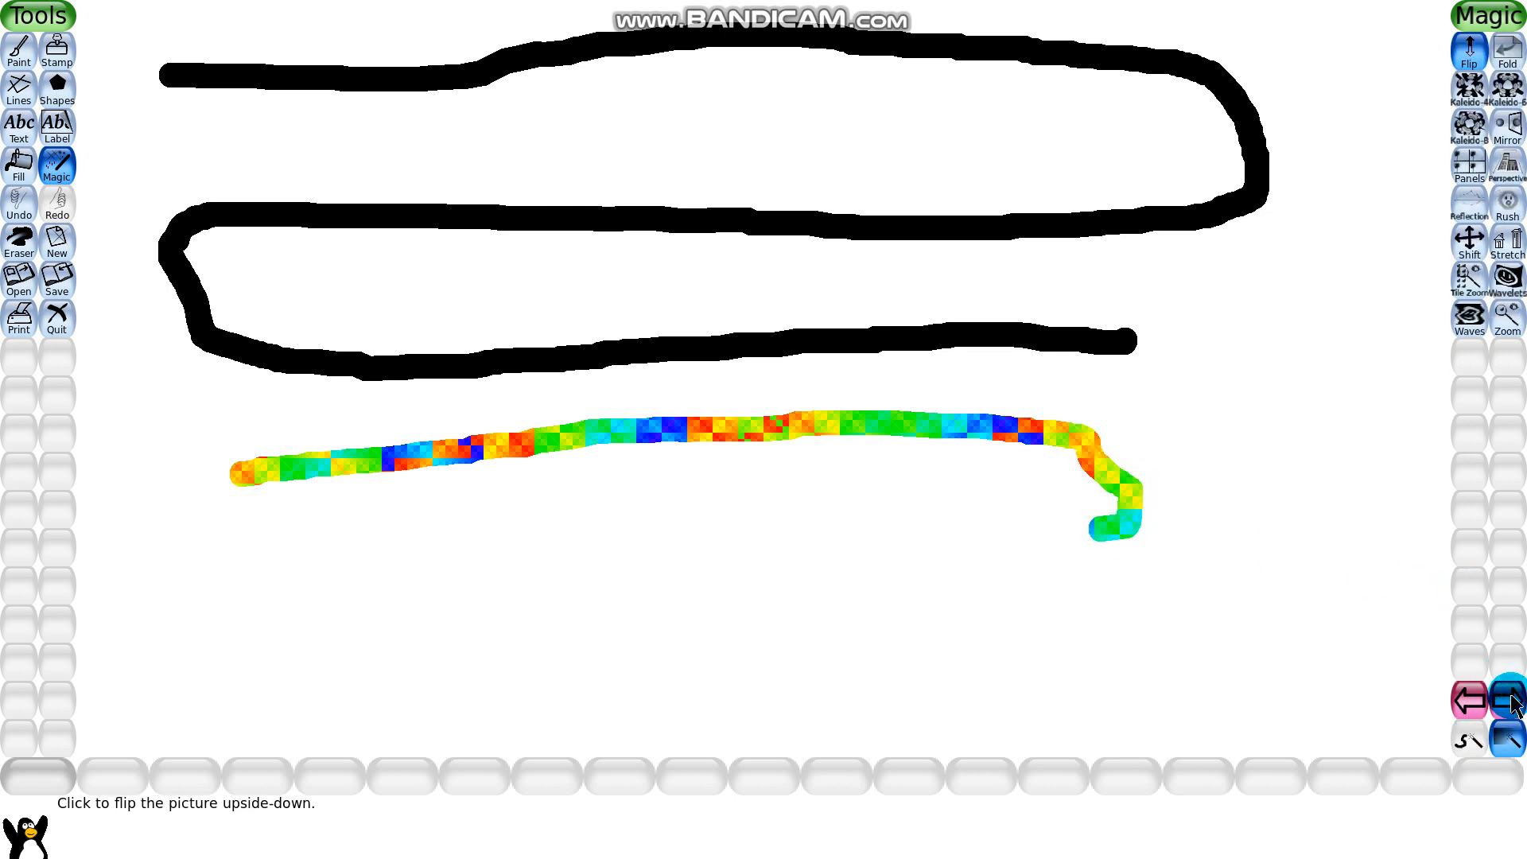
{"action": "left_click", "coordinate": [1508, 700]}
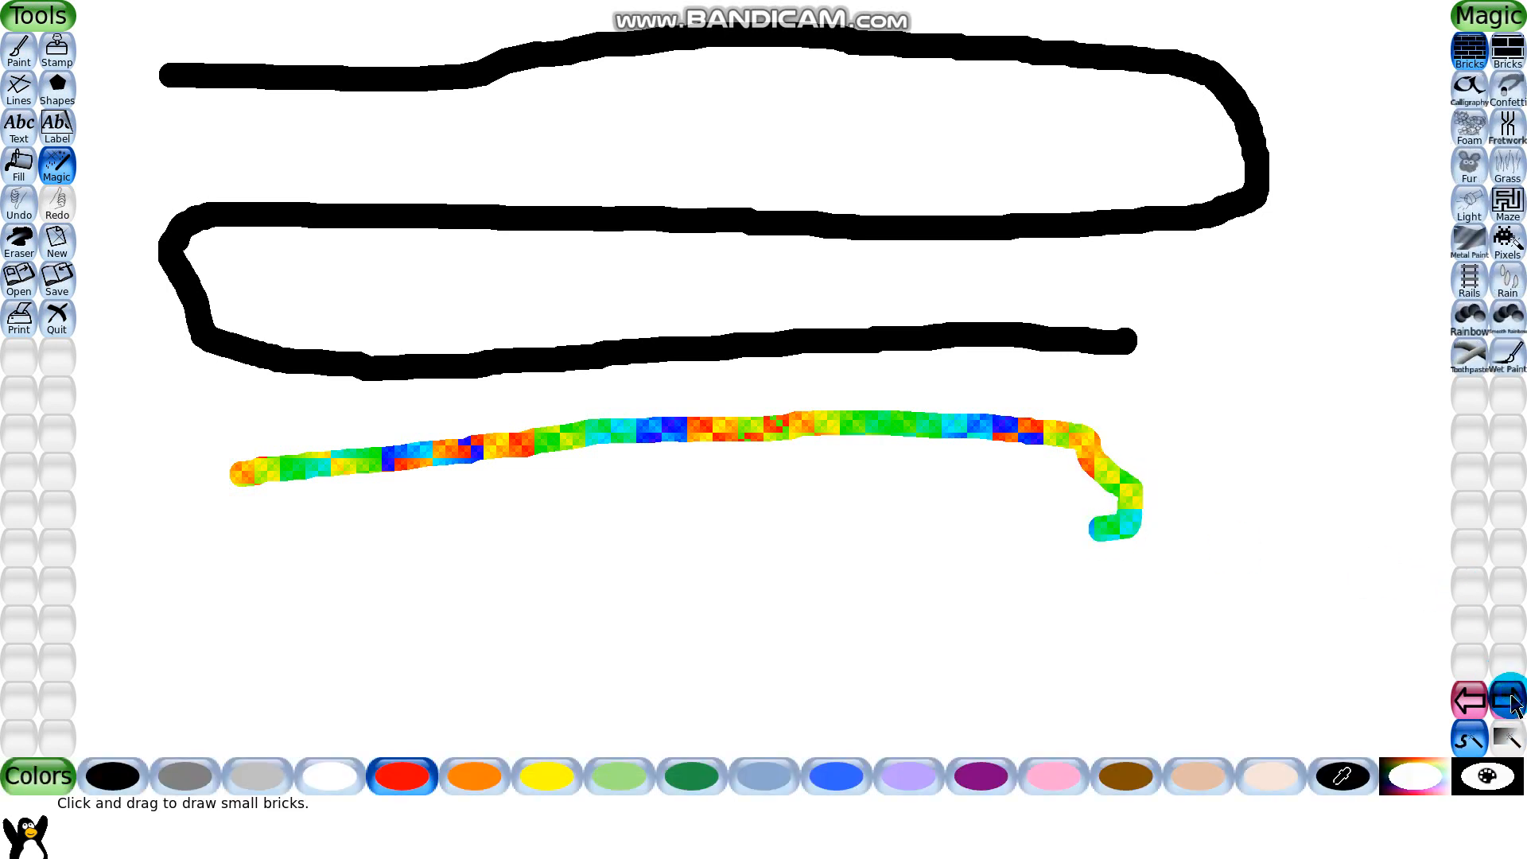
{"action": "left_click", "coordinate": [1513, 329]}
{"action": "left_click", "coordinate": [1119, 528]}
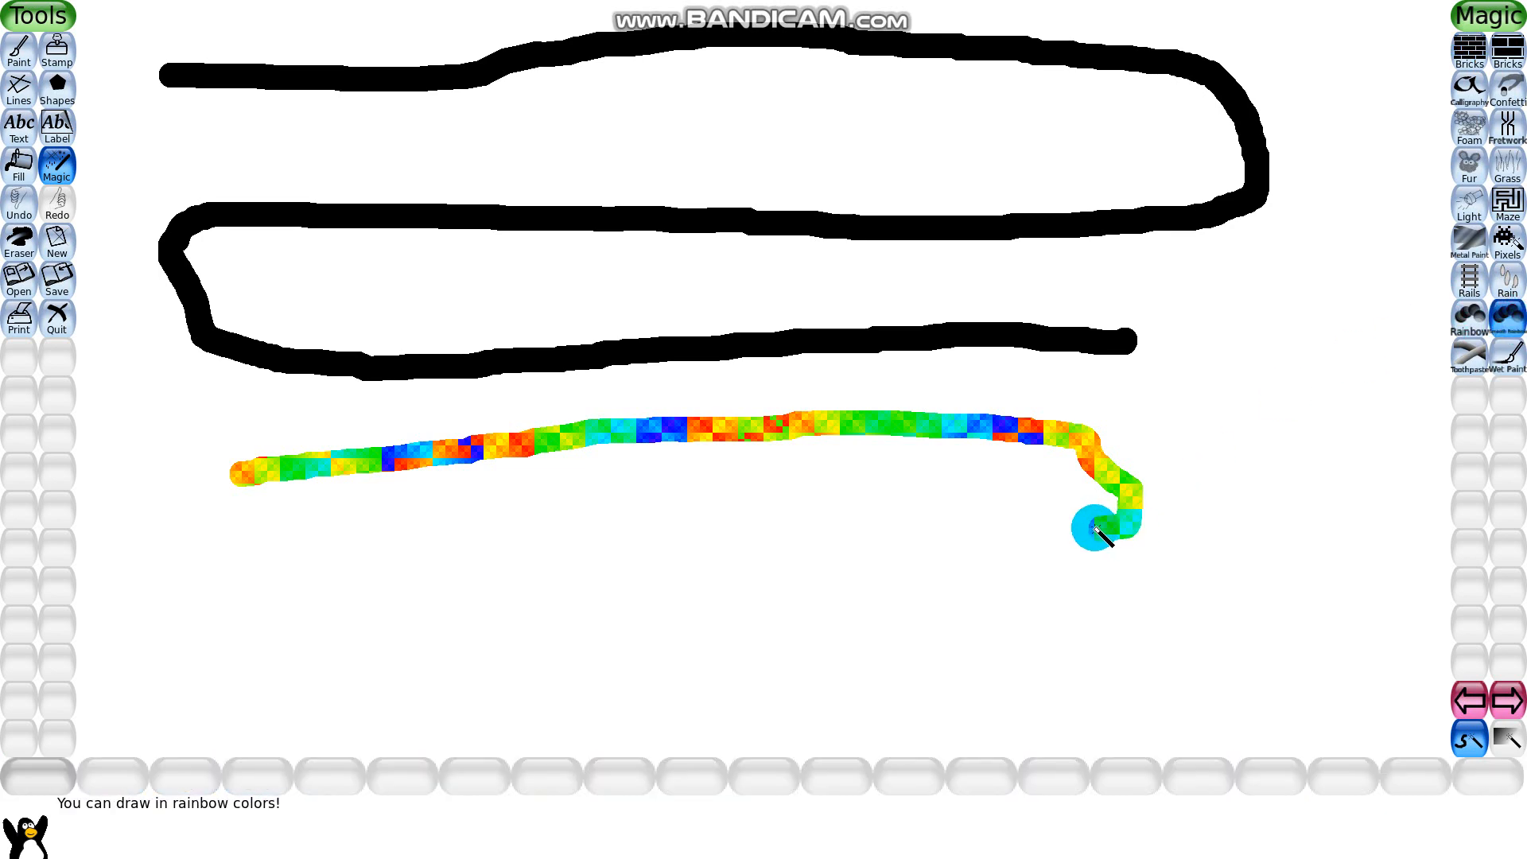
{"action": "mouse_move", "coordinate": [1096, 529]}
{"action": "left_mouse_down"}
{"action": "mouse_move", "coordinate": [475, 546]}
{"action": "mouse_move", "coordinate": [323, 580]}
{"action": "mouse_move", "coordinate": [247, 634]}
{"action": "mouse_move", "coordinate": [249, 677]}
{"action": "mouse_move", "coordinate": [332, 721]}
{"action": "mouse_move", "coordinate": [517, 715]}
{"action": "left_mouse_up"}
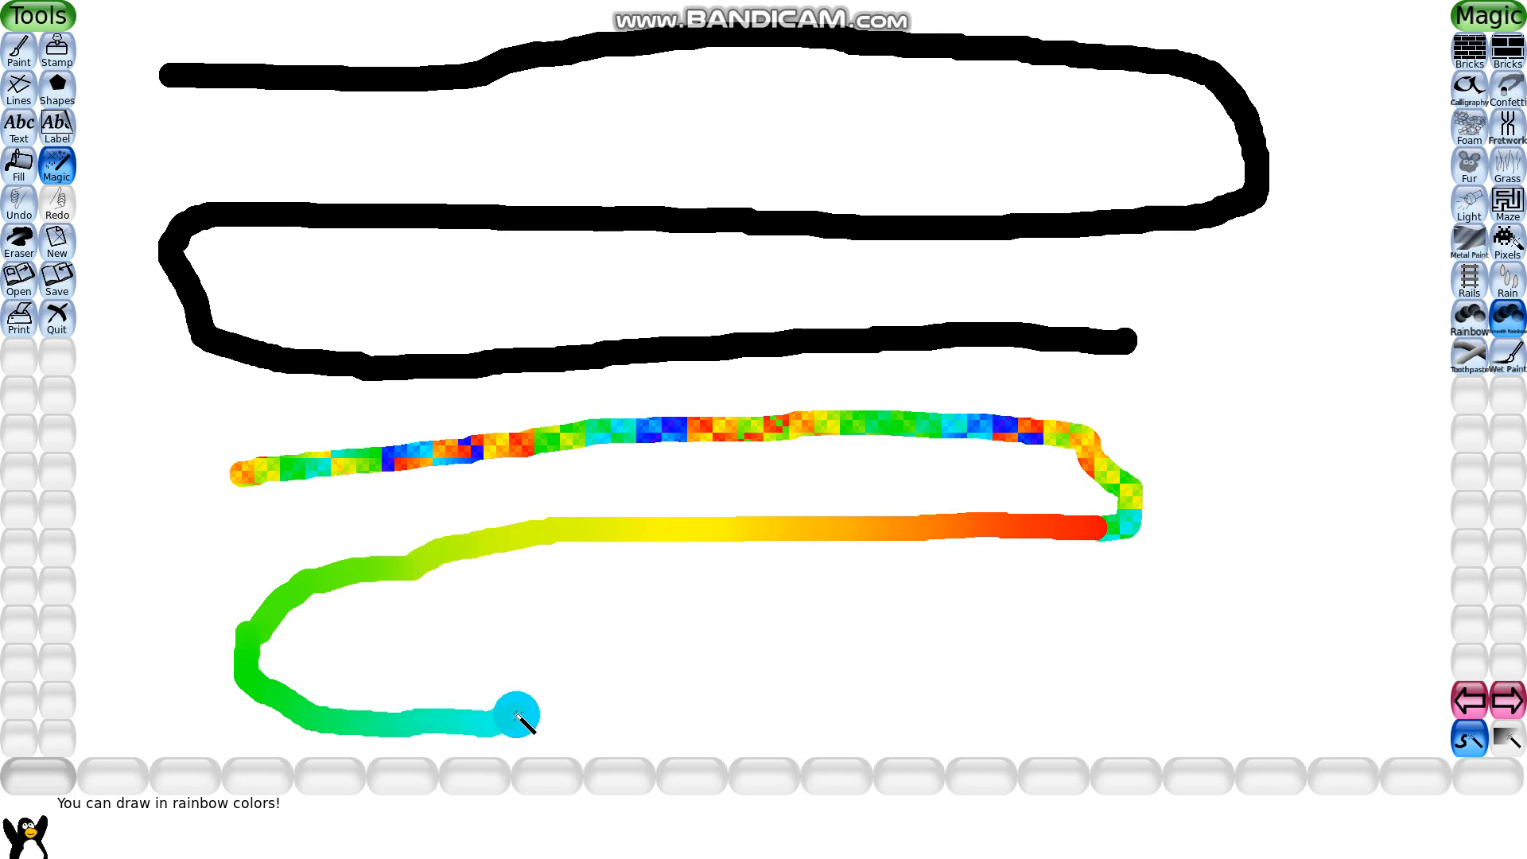
- Extend the smooth rainbow stroke's lower end to the right with the striped Rainbow effect
{"action": "left_click", "coordinate": [1468, 318]}
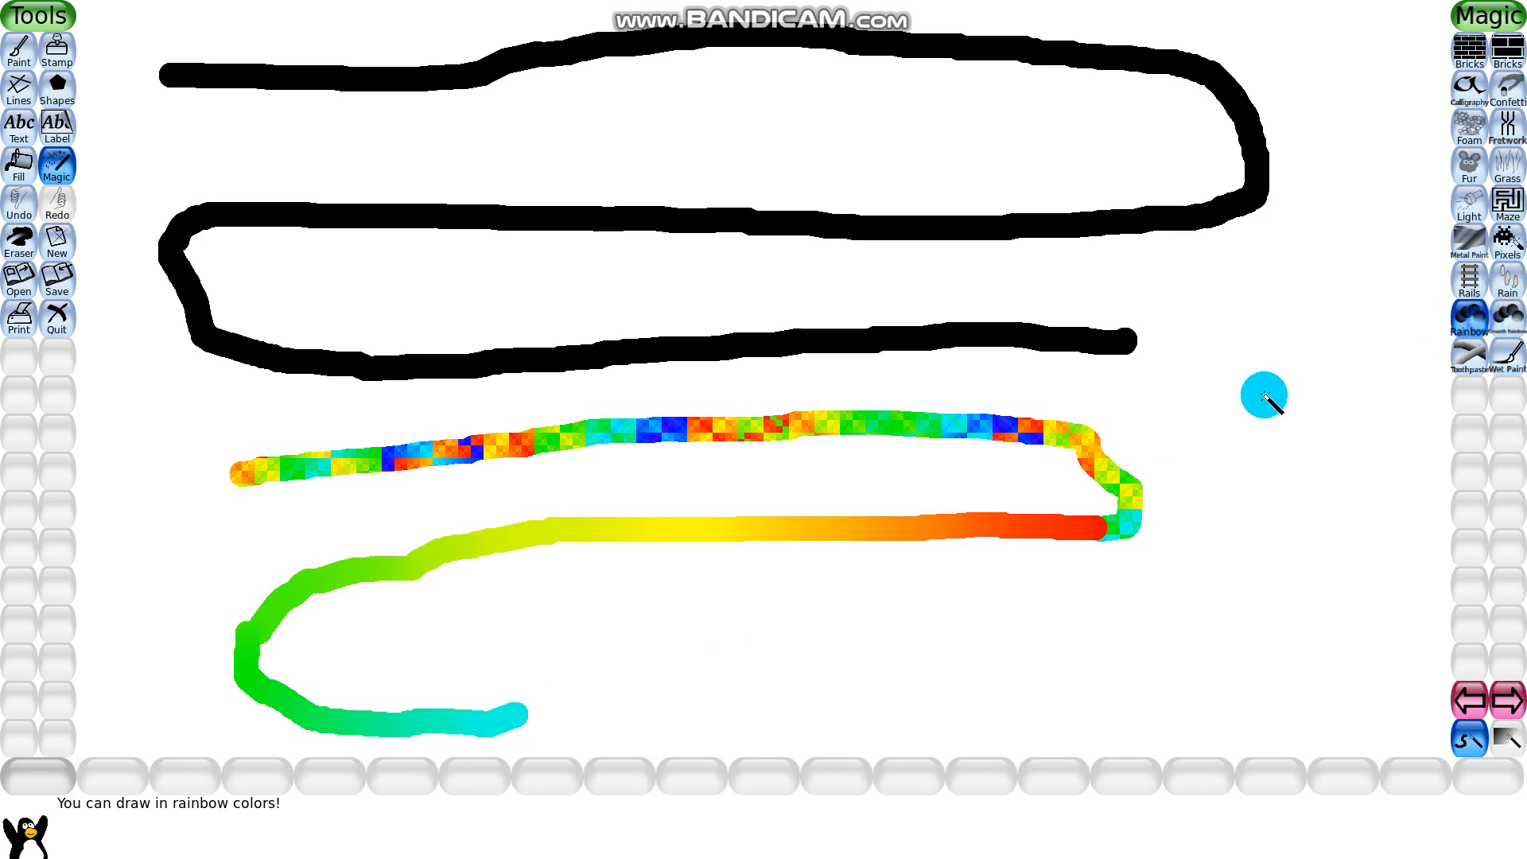
{"action": "left_click_drag", "start_coordinate": [533, 715], "coordinate": [763, 720]}
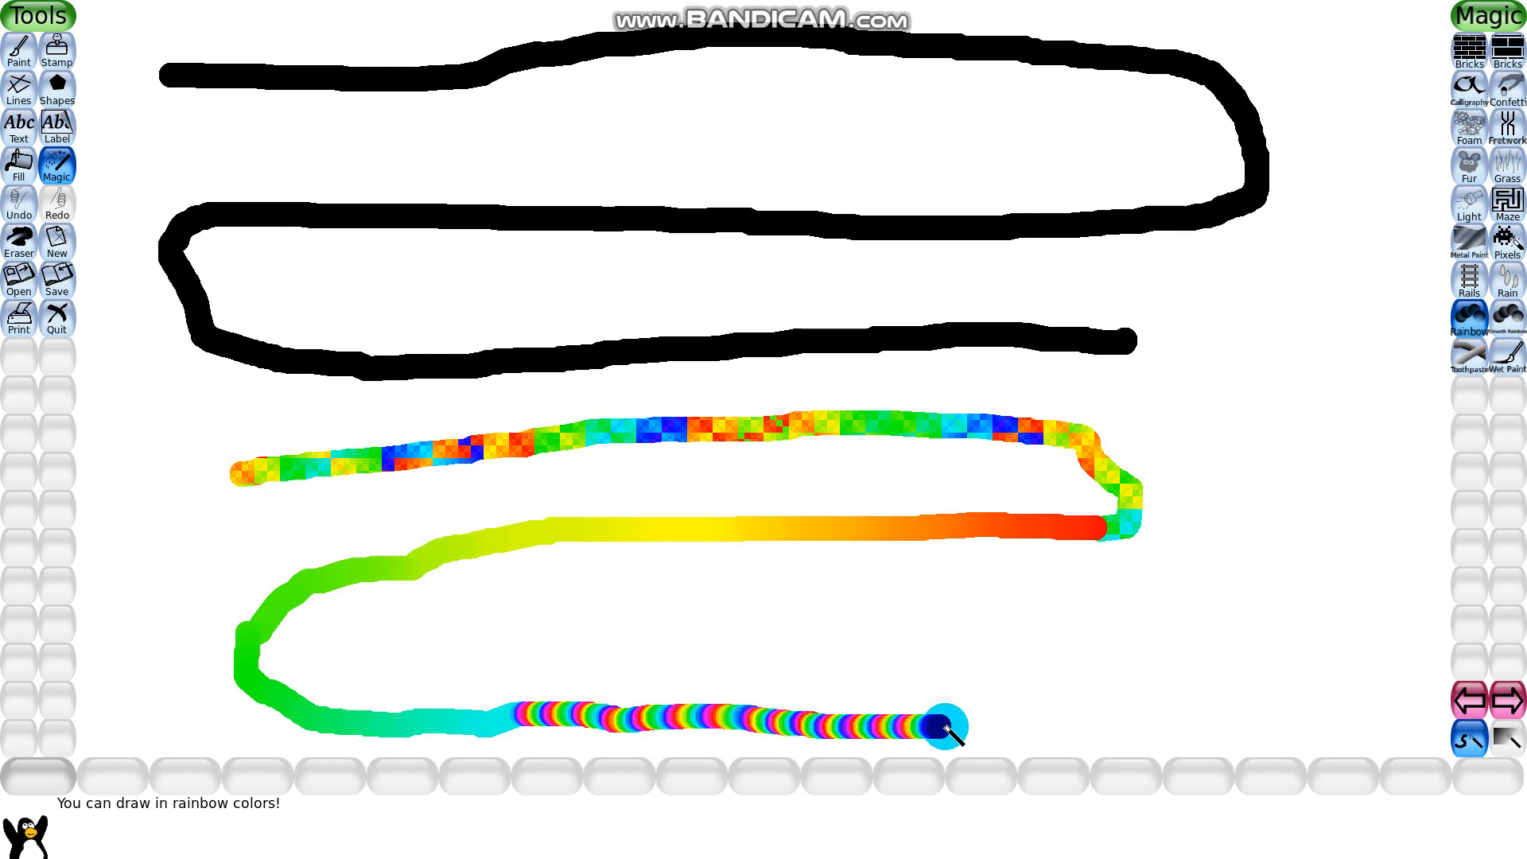
{"action": "left_click_drag", "start_coordinate": [947, 729], "coordinate": [1114, 721]}
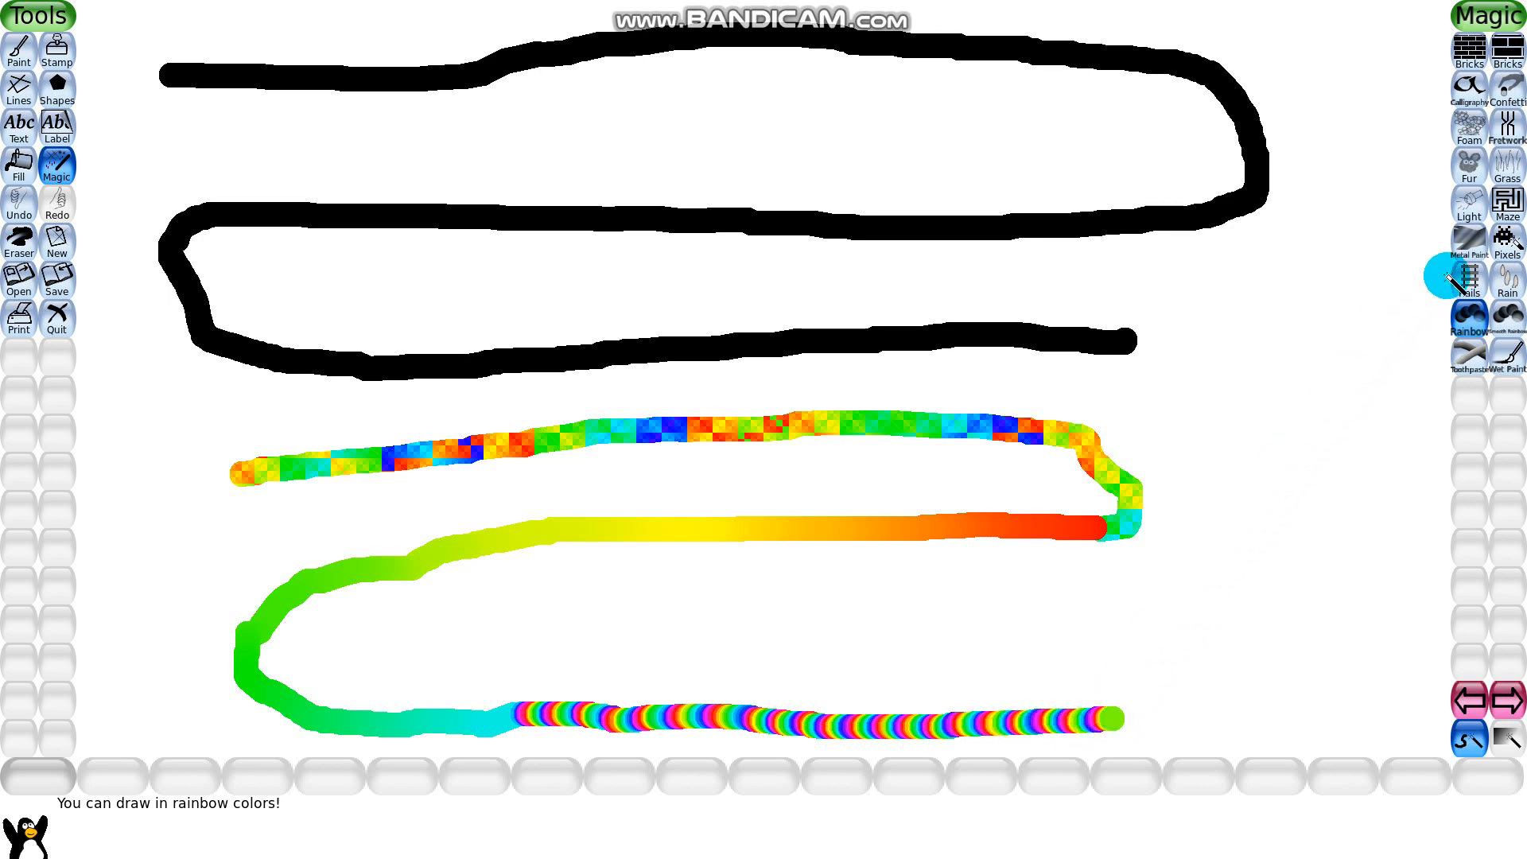
- Cover the two gaps between the rows of the winding black band with Foam bubbles
{"action": "left_click", "coordinate": [1469, 127]}
{"action": "mouse_move", "coordinate": [244, 288]}
{"action": "left_mouse_down"}
{"action": "mouse_move", "coordinate": [872, 270]}
{"action": "mouse_move", "coordinate": [974, 253]}
{"action": "mouse_move", "coordinate": [1179, 273]}
{"action": "left_mouse_up"}
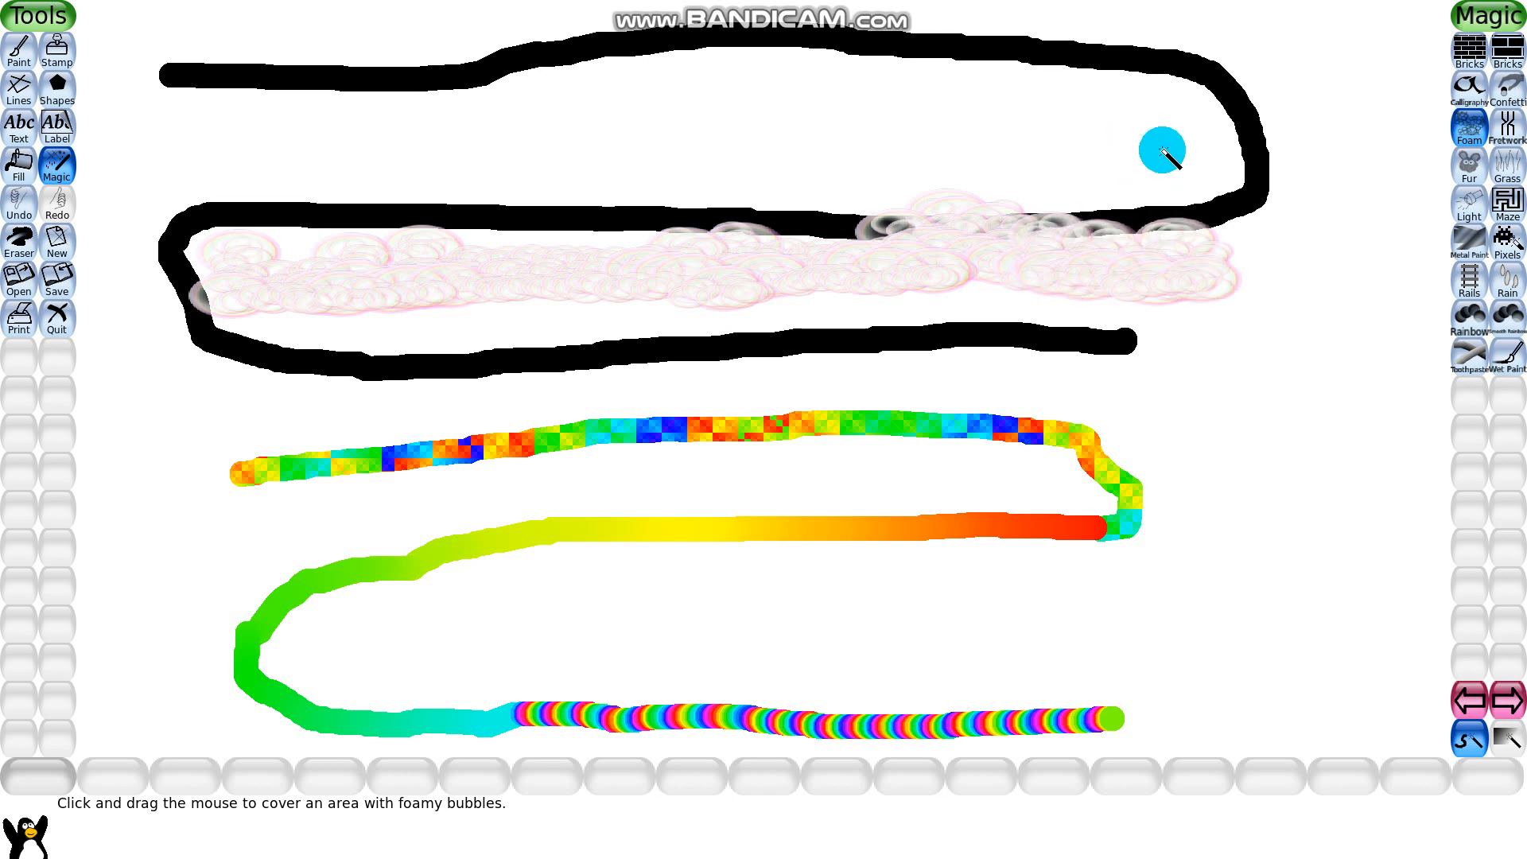
{"action": "left_click_drag", "start_coordinate": [1161, 149], "coordinate": [986, 145]}
{"action": "mouse_move", "coordinate": [811, 144]}
{"action": "left_mouse_down"}
{"action": "mouse_move", "coordinate": [432, 125]}
{"action": "mouse_move", "coordinate": [119, 160]}
{"action": "mouse_move", "coordinate": [445, 87]}
{"action": "left_mouse_up"}
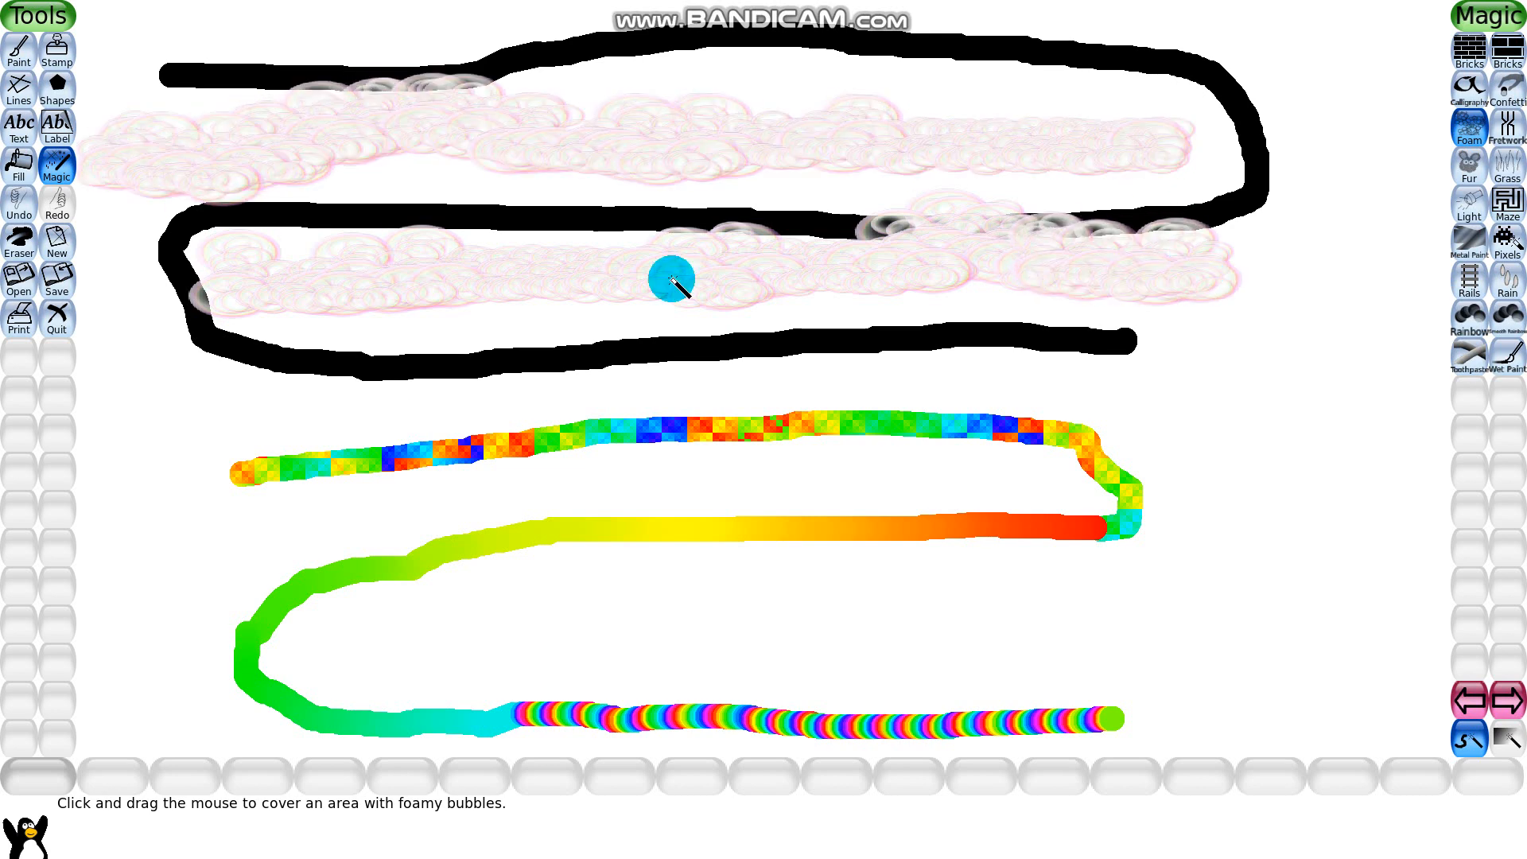
- Draw three purple rounded outlines with the Pixels effect inside the rainbow curve, redoing the right one
{"action": "left_click", "coordinate": [1502, 253]}
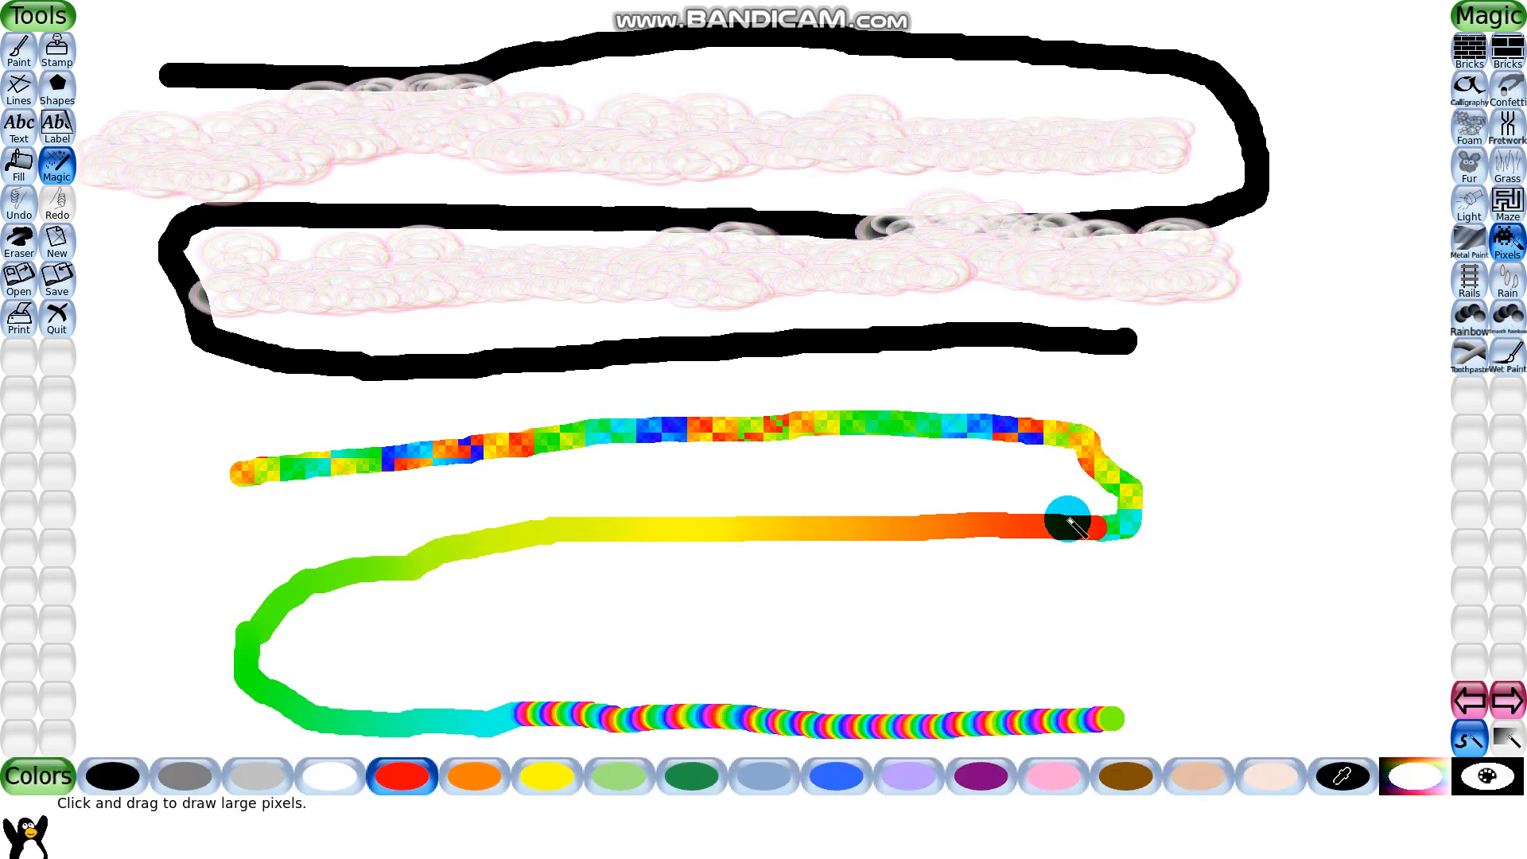
{"action": "left_click", "coordinate": [973, 778]}
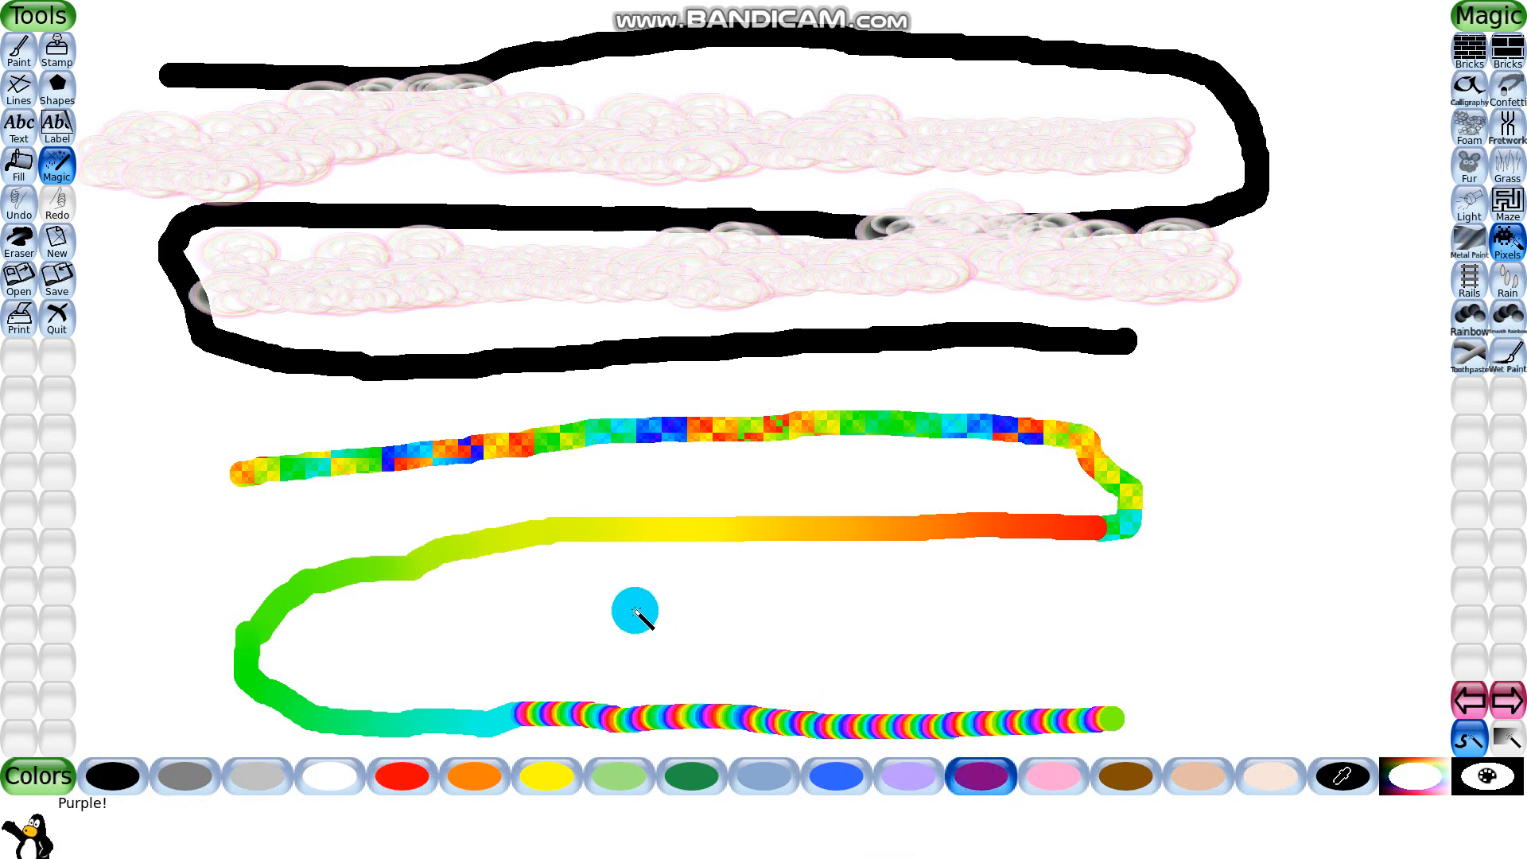
{"action": "mouse_move", "coordinate": [727, 588]}
{"action": "left_mouse_down"}
{"action": "mouse_move", "coordinate": [687, 601]}
{"action": "mouse_move", "coordinate": [683, 673]}
{"action": "mouse_move", "coordinate": [790, 696]}
{"action": "mouse_move", "coordinate": [825, 674]}
{"action": "mouse_move", "coordinate": [826, 620]}
{"action": "mouse_move", "coordinate": [724, 587]}
{"action": "left_mouse_up"}
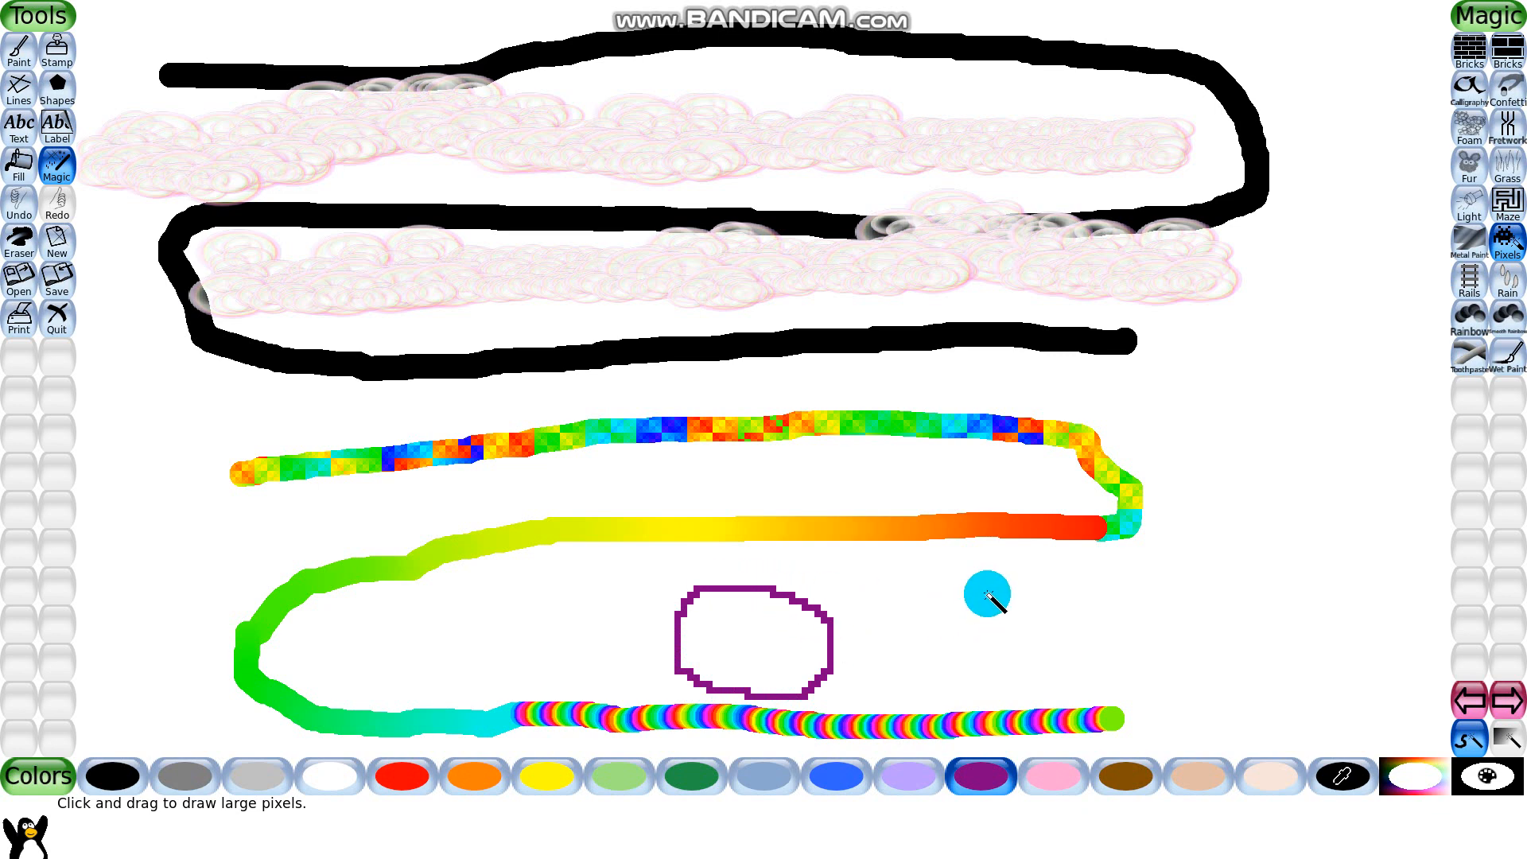
{"action": "mouse_move", "coordinate": [987, 594]}
{"action": "left_mouse_down"}
{"action": "mouse_move", "coordinate": [922, 609]}
{"action": "mouse_move", "coordinate": [911, 663]}
{"action": "mouse_move", "coordinate": [914, 690]}
{"action": "mouse_move", "coordinate": [953, 722]}
{"action": "mouse_move", "coordinate": [1001, 714]}
{"action": "mouse_move", "coordinate": [1047, 674]}
{"action": "mouse_move", "coordinate": [1043, 634]}
{"action": "mouse_move", "coordinate": [938, 590]}
{"action": "left_mouse_up"}
{"action": "left_click", "coordinate": [16, 203]}
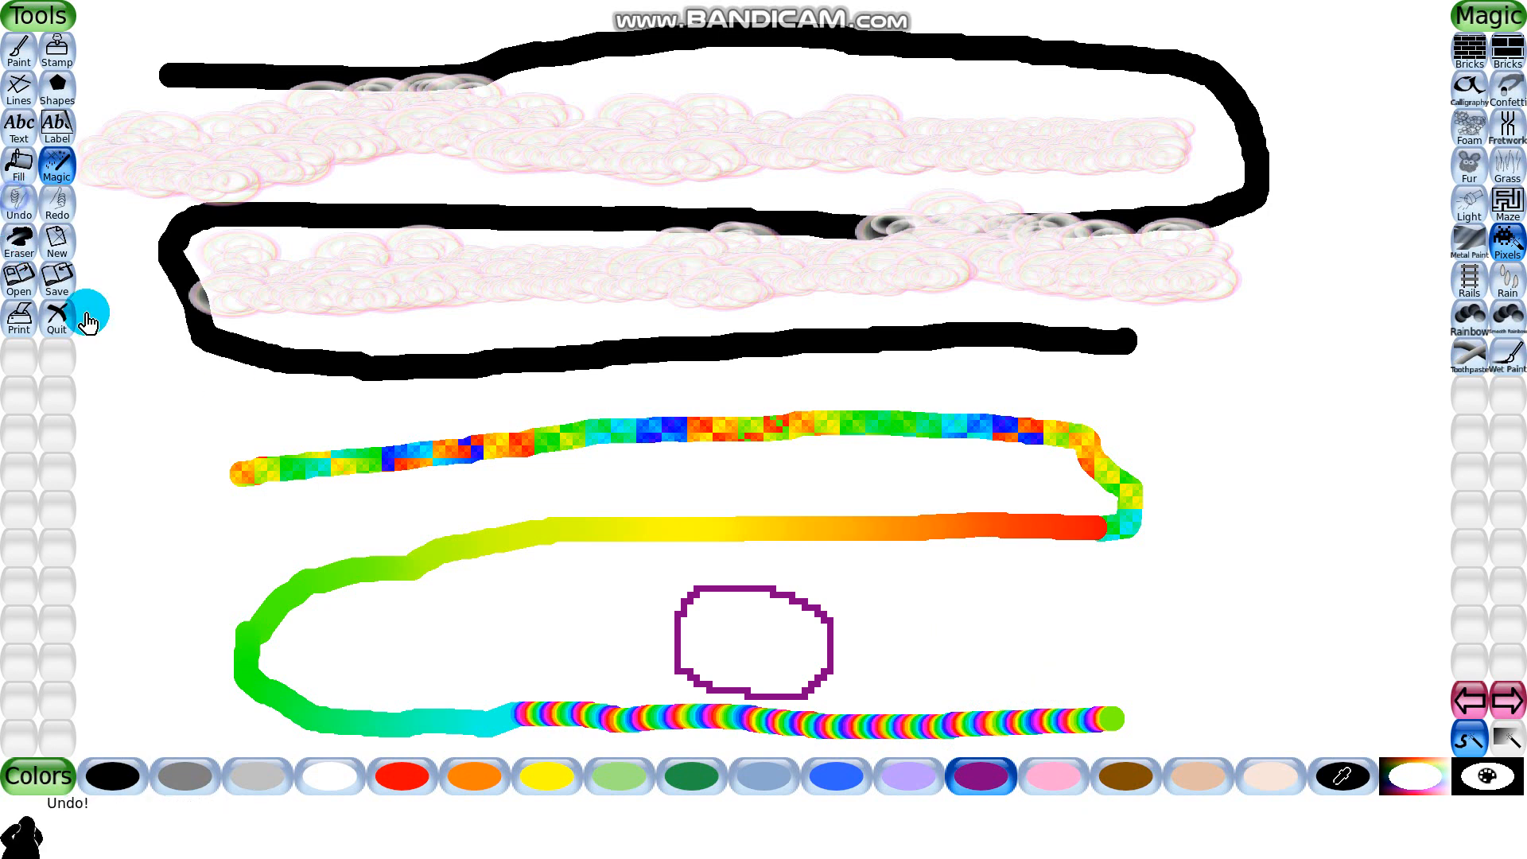
{"action": "mouse_move", "coordinate": [986, 556]}
{"action": "left_mouse_down"}
{"action": "mouse_move", "coordinate": [927, 570]}
{"action": "mouse_move", "coordinate": [905, 629]}
{"action": "mouse_move", "coordinate": [922, 690]}
{"action": "mouse_move", "coordinate": [1009, 694]}
{"action": "mouse_move", "coordinate": [1045, 676]}
{"action": "mouse_move", "coordinate": [1044, 606]}
{"action": "mouse_move", "coordinate": [984, 561]}
{"action": "left_mouse_up"}
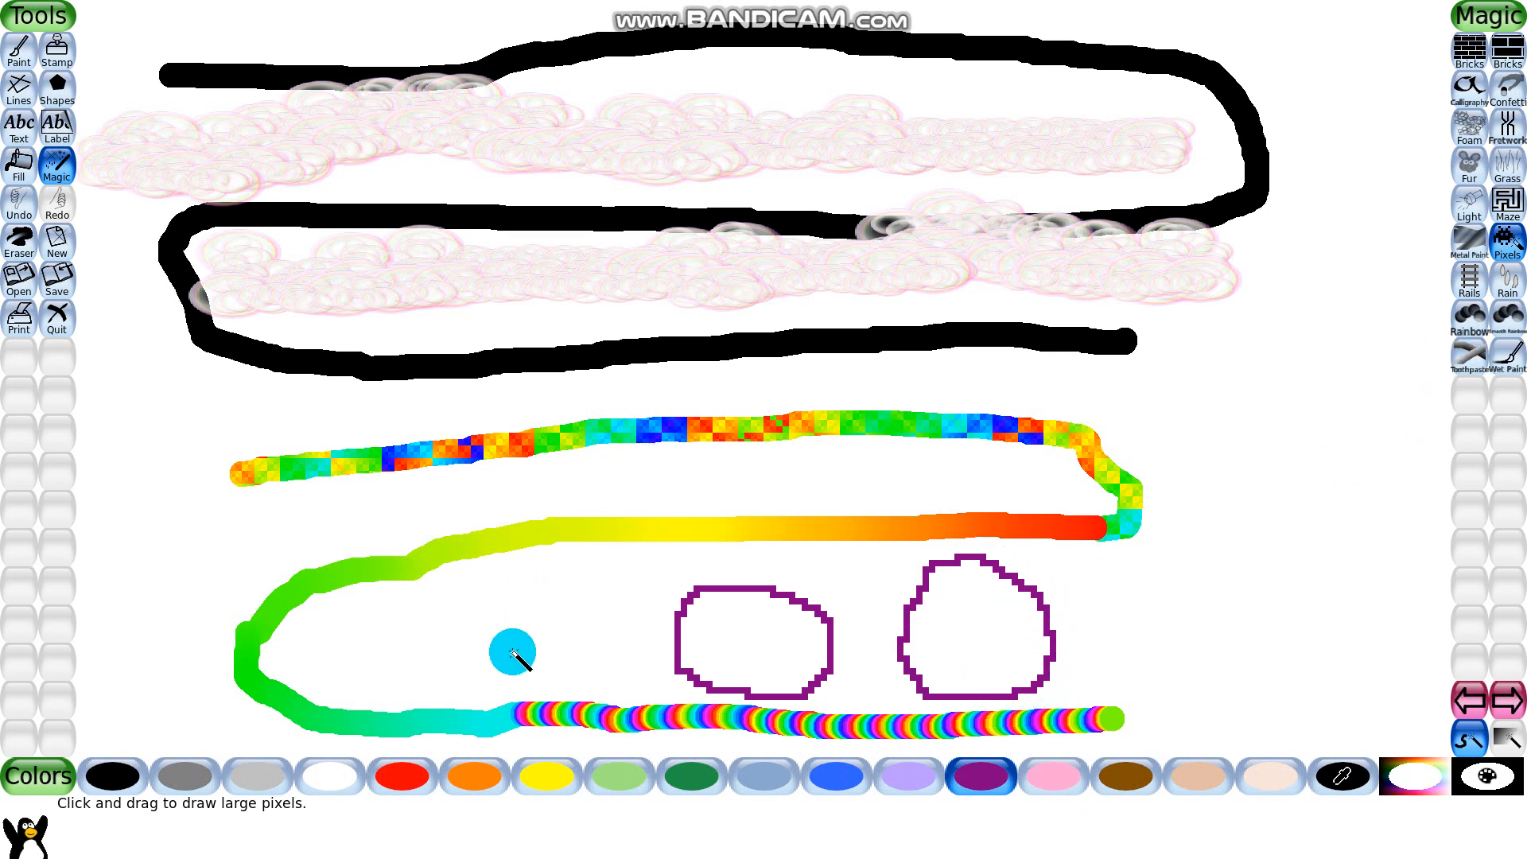
{"action": "mouse_move", "coordinate": [529, 590]}
{"action": "left_mouse_down"}
{"action": "mouse_move", "coordinate": [494, 590]}
{"action": "mouse_move", "coordinate": [440, 641]}
{"action": "left_mouse_up"}
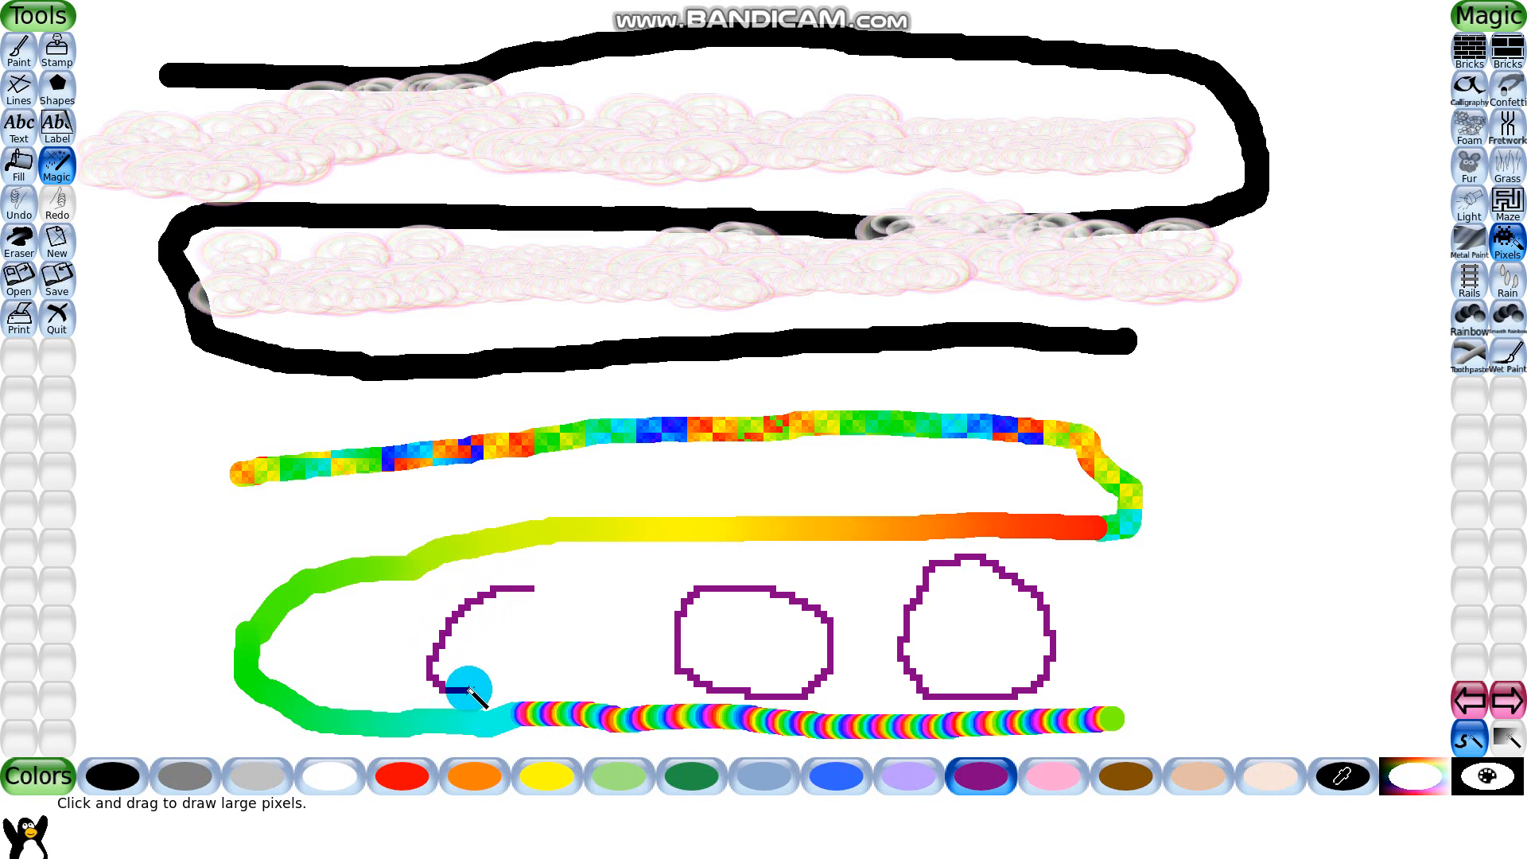
{"action": "left_click_drag", "start_coordinate": [469, 690], "coordinate": [526, 689]}
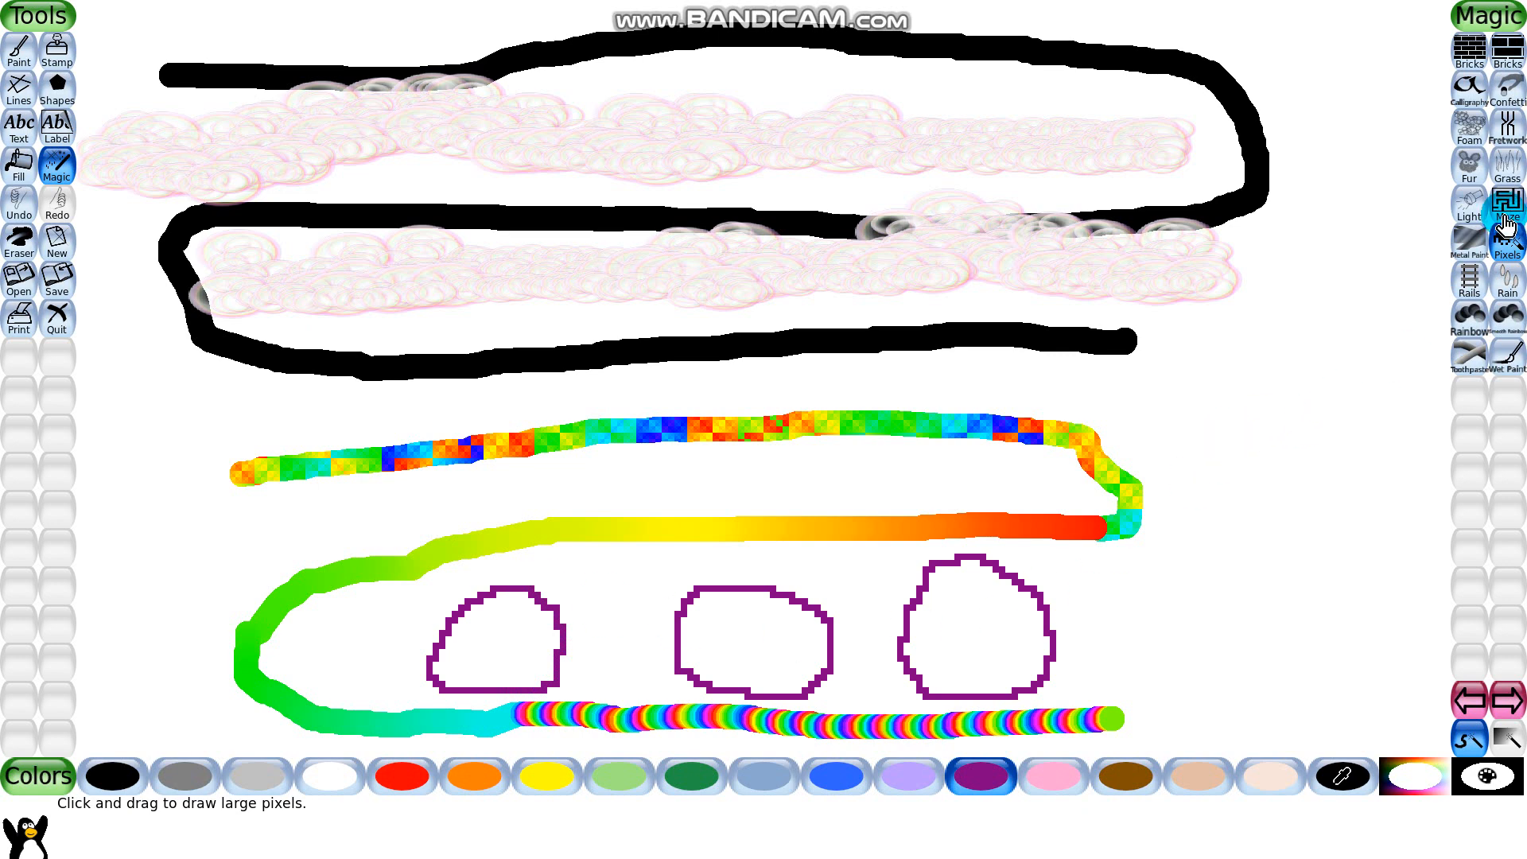
- Paint a wavy blue Metal Paint line between the XOR stroke and the smooth rainbow stroke
{"action": "left_click", "coordinate": [1469, 252]}
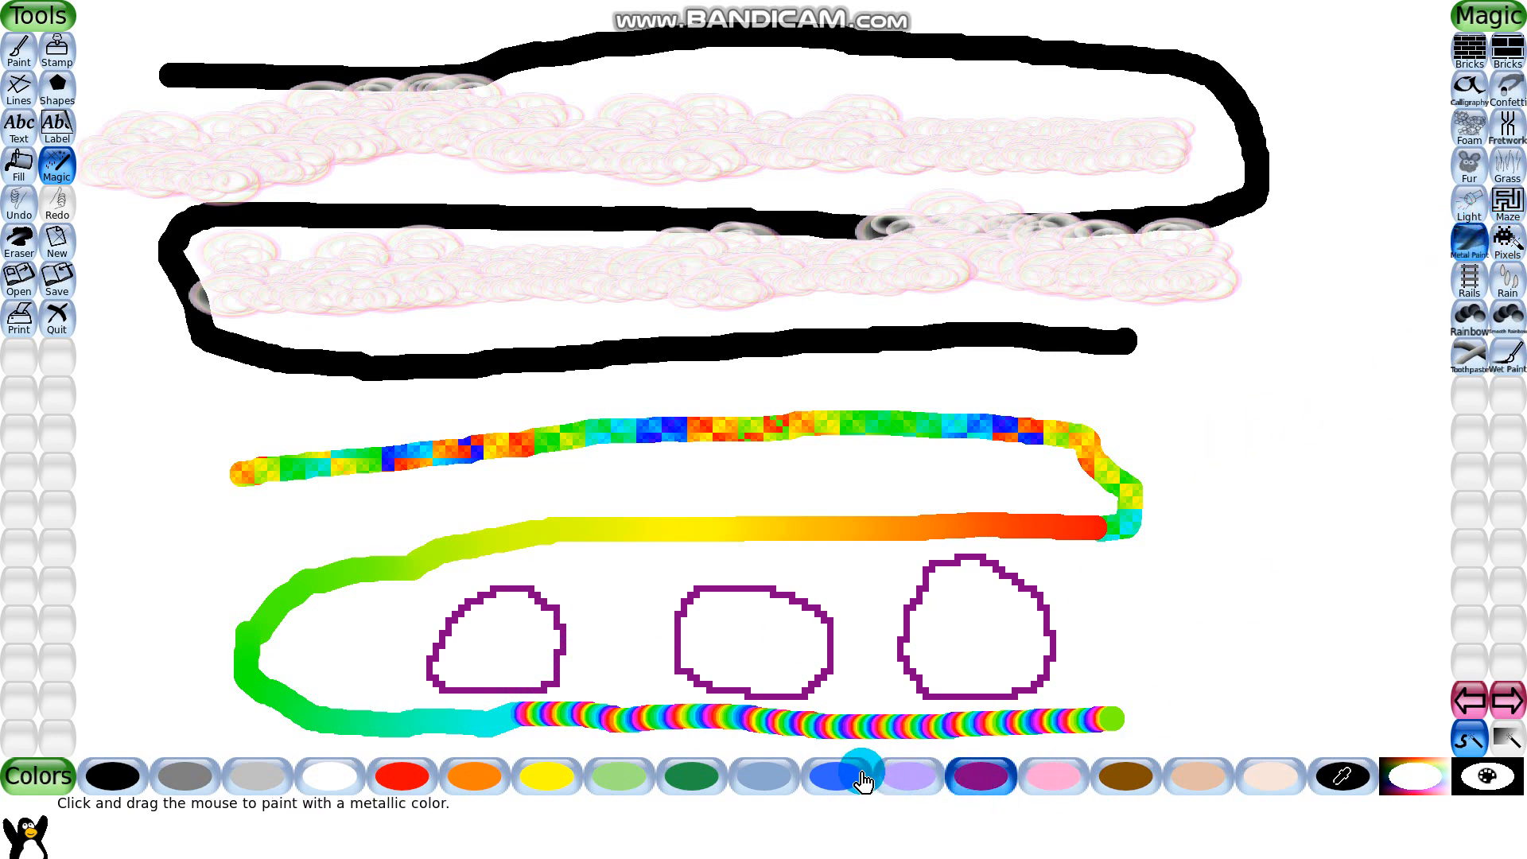
{"action": "left_click_drag", "start_coordinate": [911, 682], "coordinate": [912, 695]}
{"action": "left_click", "coordinate": [22, 217]}
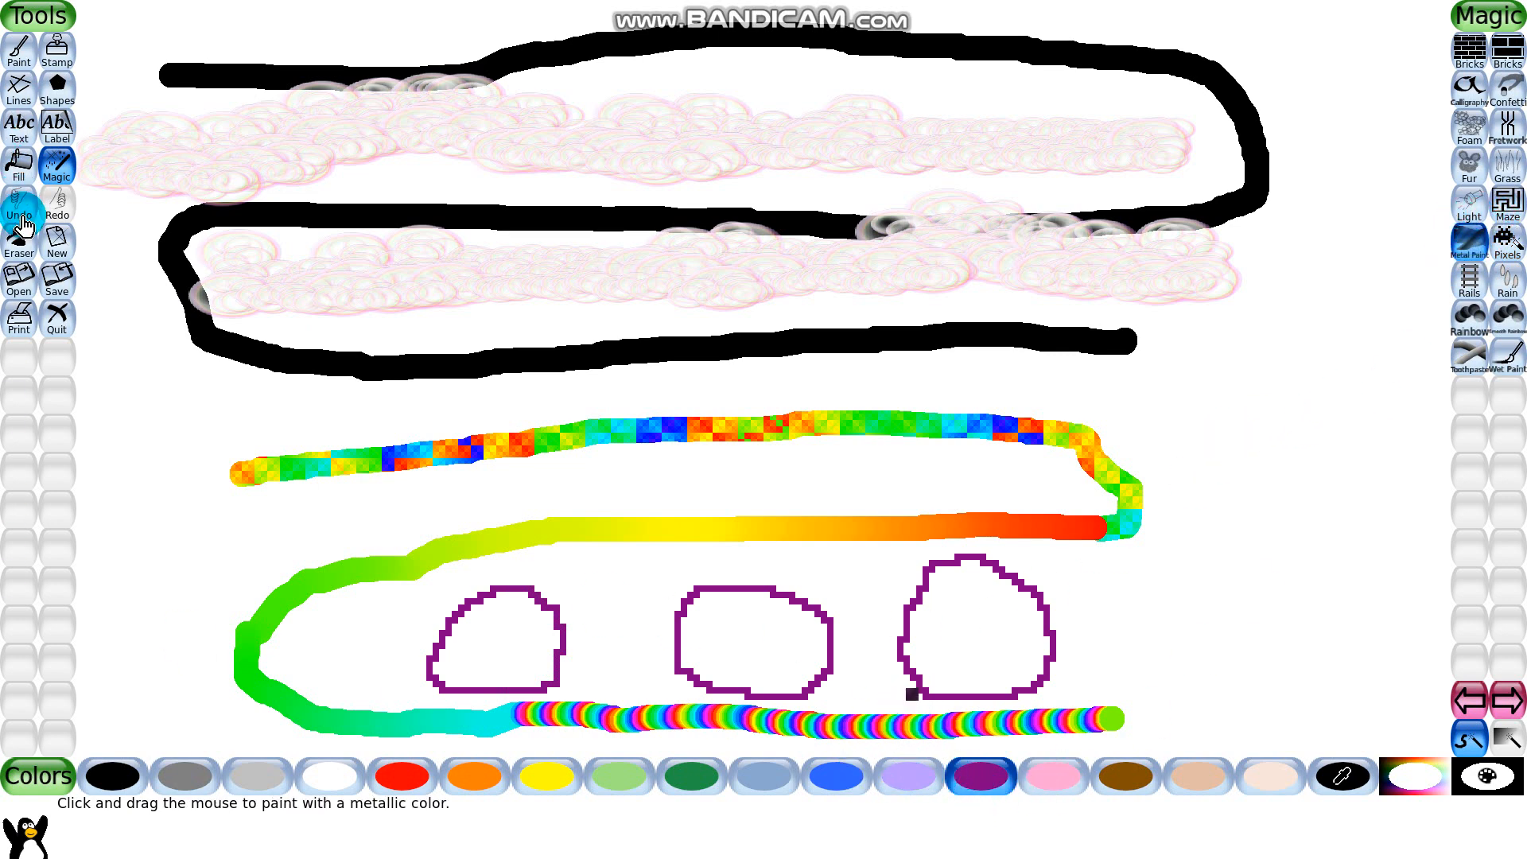
{"action": "left_click", "coordinate": [836, 780]}
{"action": "mouse_move", "coordinate": [652, 430]}
{"action": "left_mouse_down"}
{"action": "mouse_move", "coordinate": [587, 451]}
{"action": "mouse_move", "coordinate": [556, 484]}
{"action": "mouse_move", "coordinate": [603, 467]}
{"action": "mouse_move", "coordinate": [666, 498]}
{"action": "mouse_move", "coordinate": [788, 480]}
{"action": "left_mouse_up"}
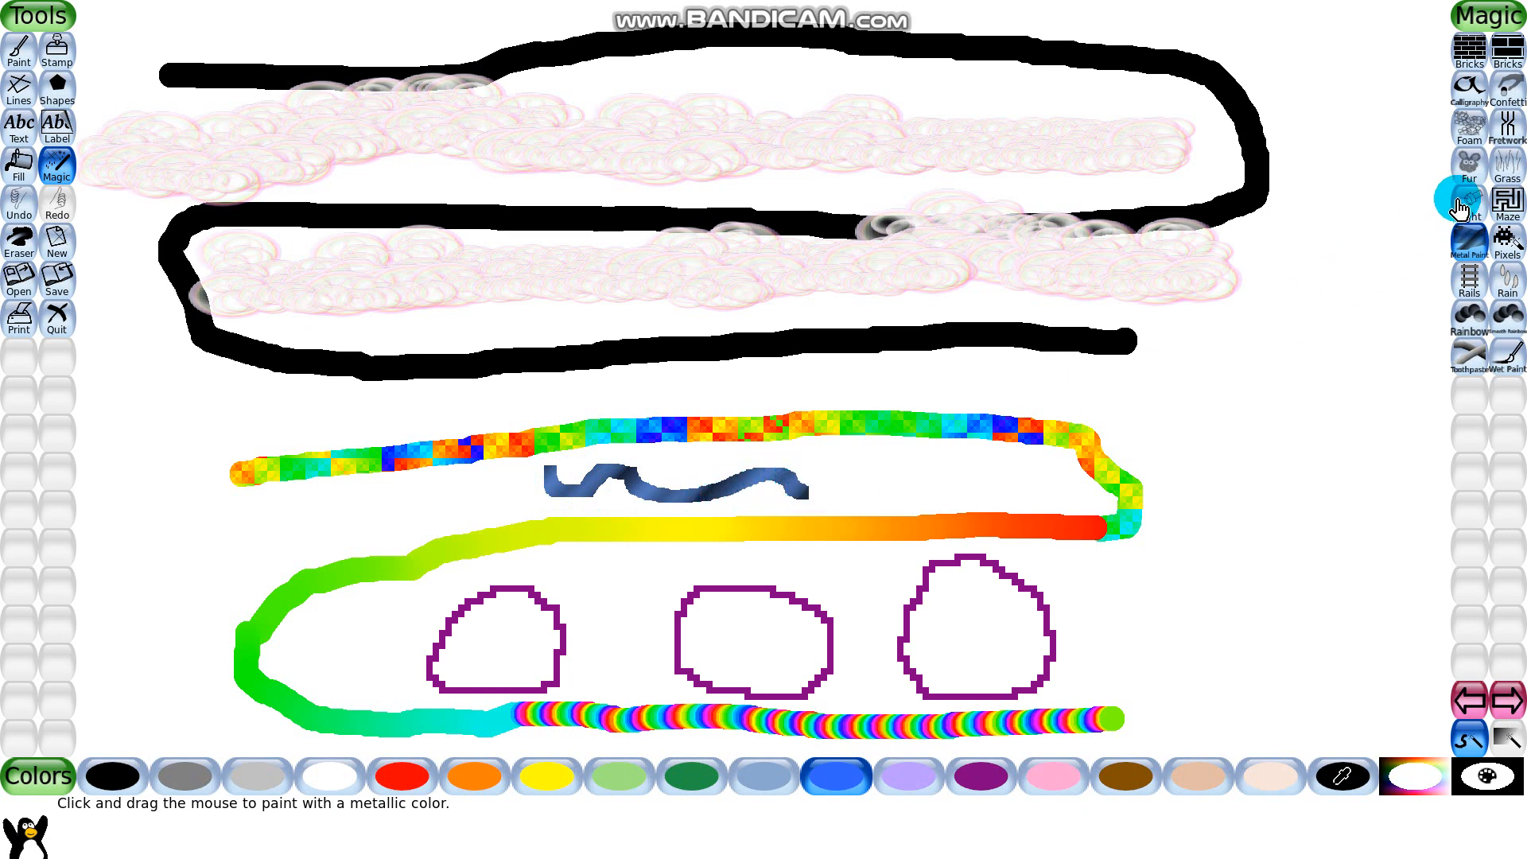
- Paint a wavy dark green metallic line to the right of the blue one and save the picture
{"action": "left_click", "coordinate": [691, 776]}
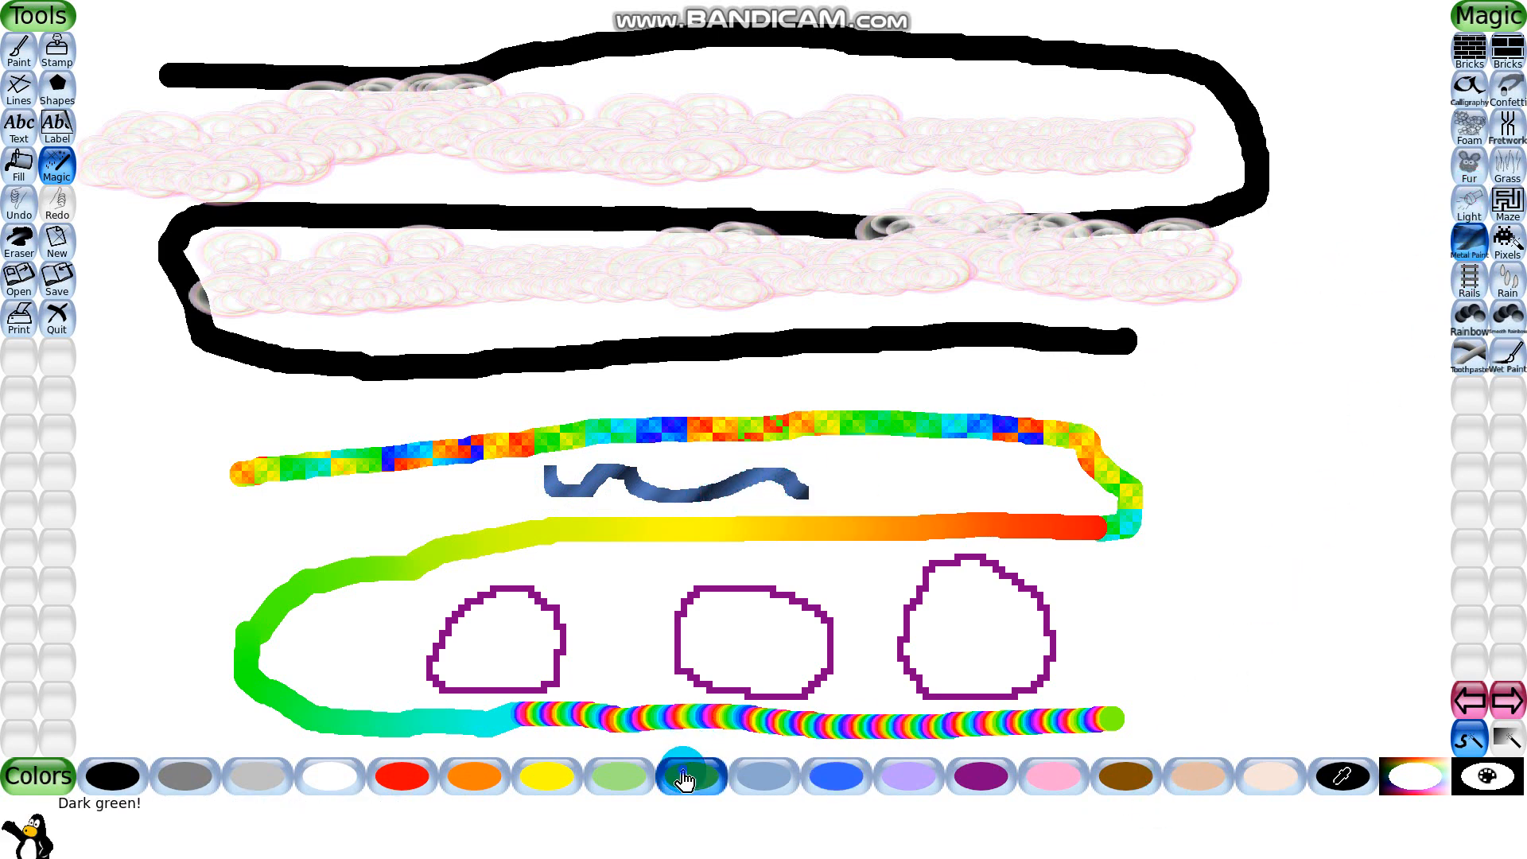
{"action": "mouse_move", "coordinate": [830, 497]}
{"action": "left_mouse_down"}
{"action": "mouse_move", "coordinate": [880, 477]}
{"action": "mouse_move", "coordinate": [957, 498]}
{"action": "mouse_move", "coordinate": [1019, 480]}
{"action": "mouse_move", "coordinate": [1065, 489]}
{"action": "left_mouse_up"}
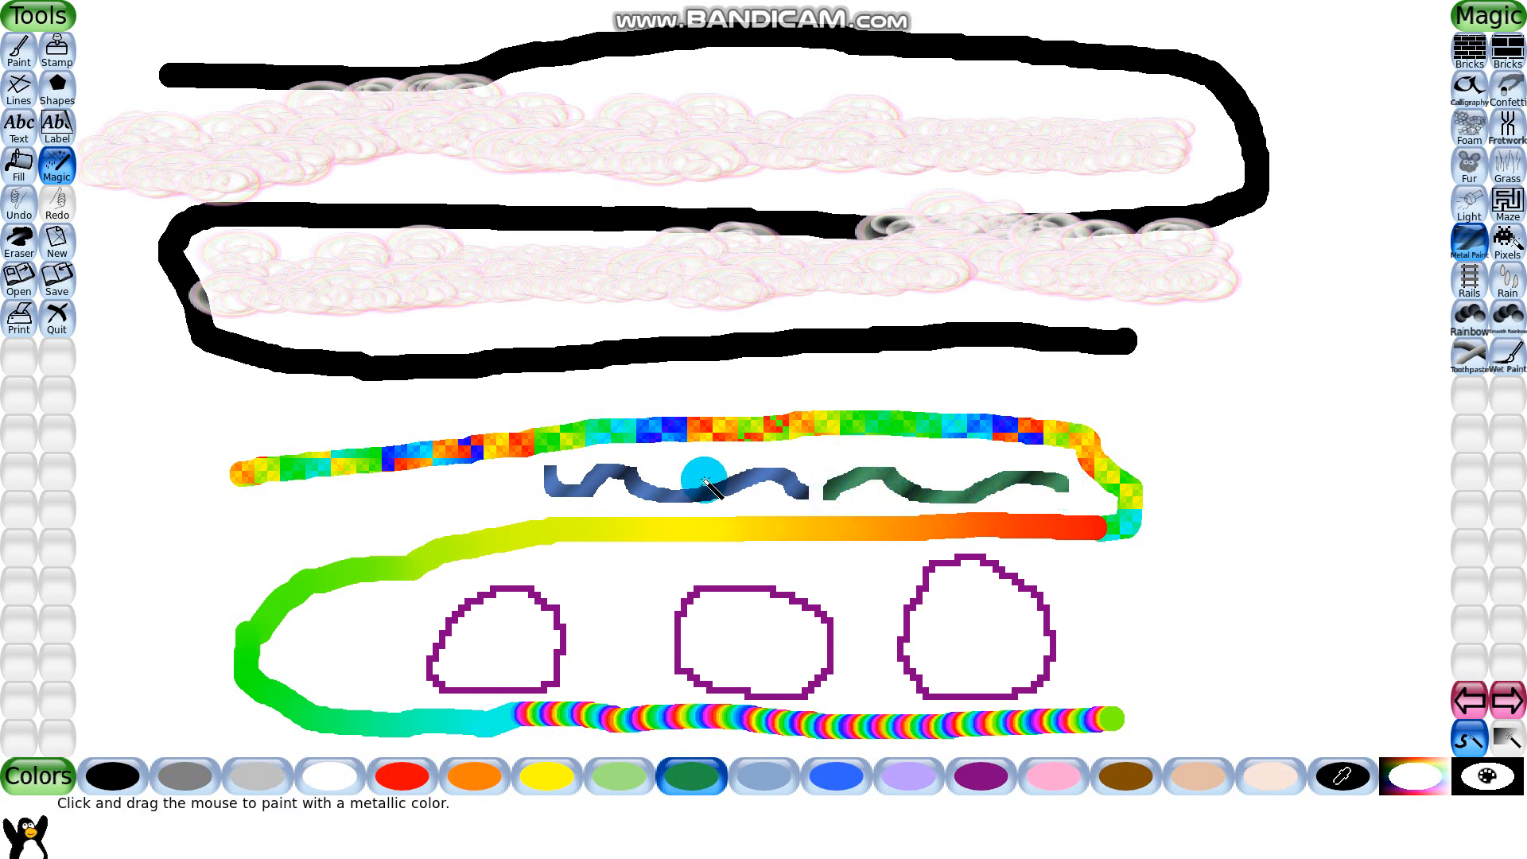
{"action": "left_click", "coordinate": [54, 285]}
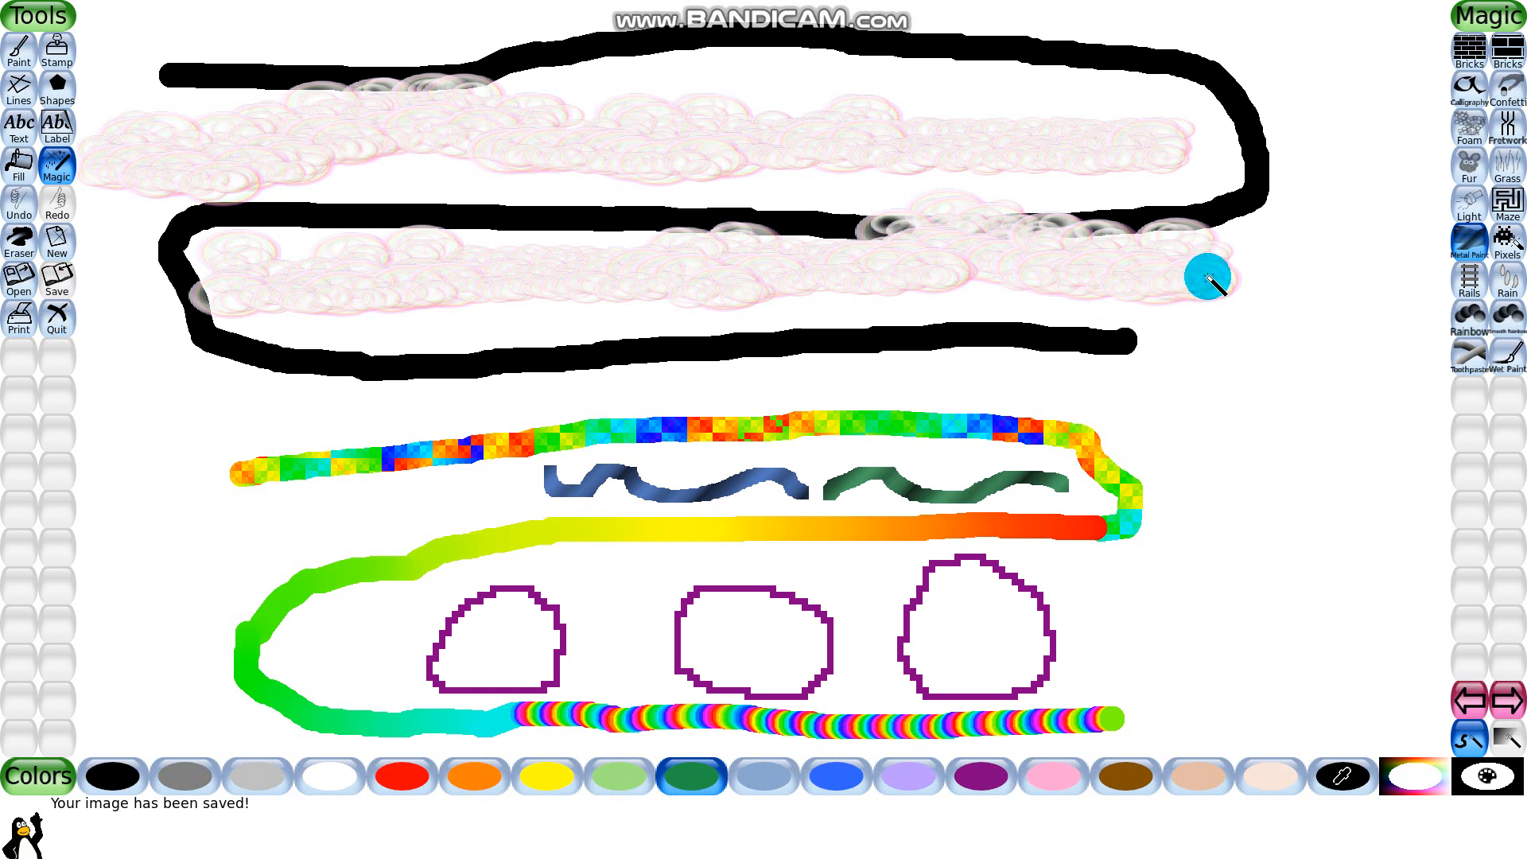
- Apply the Negative effect over the right part of the upper foam band
{"action": "left_click", "coordinate": [1515, 320]}
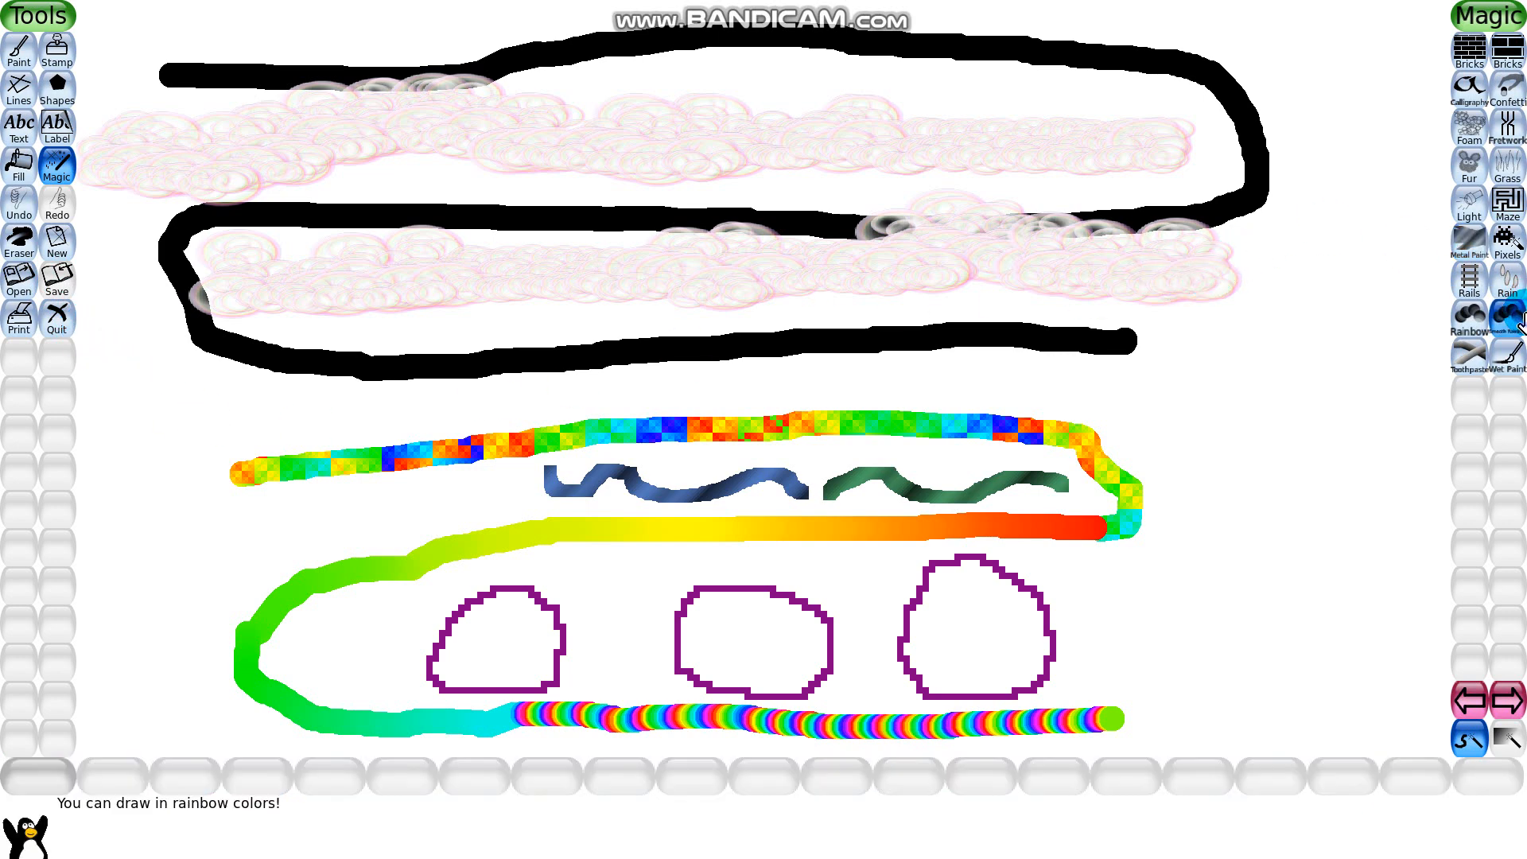
{"action": "left_click", "coordinate": [1479, 700]}
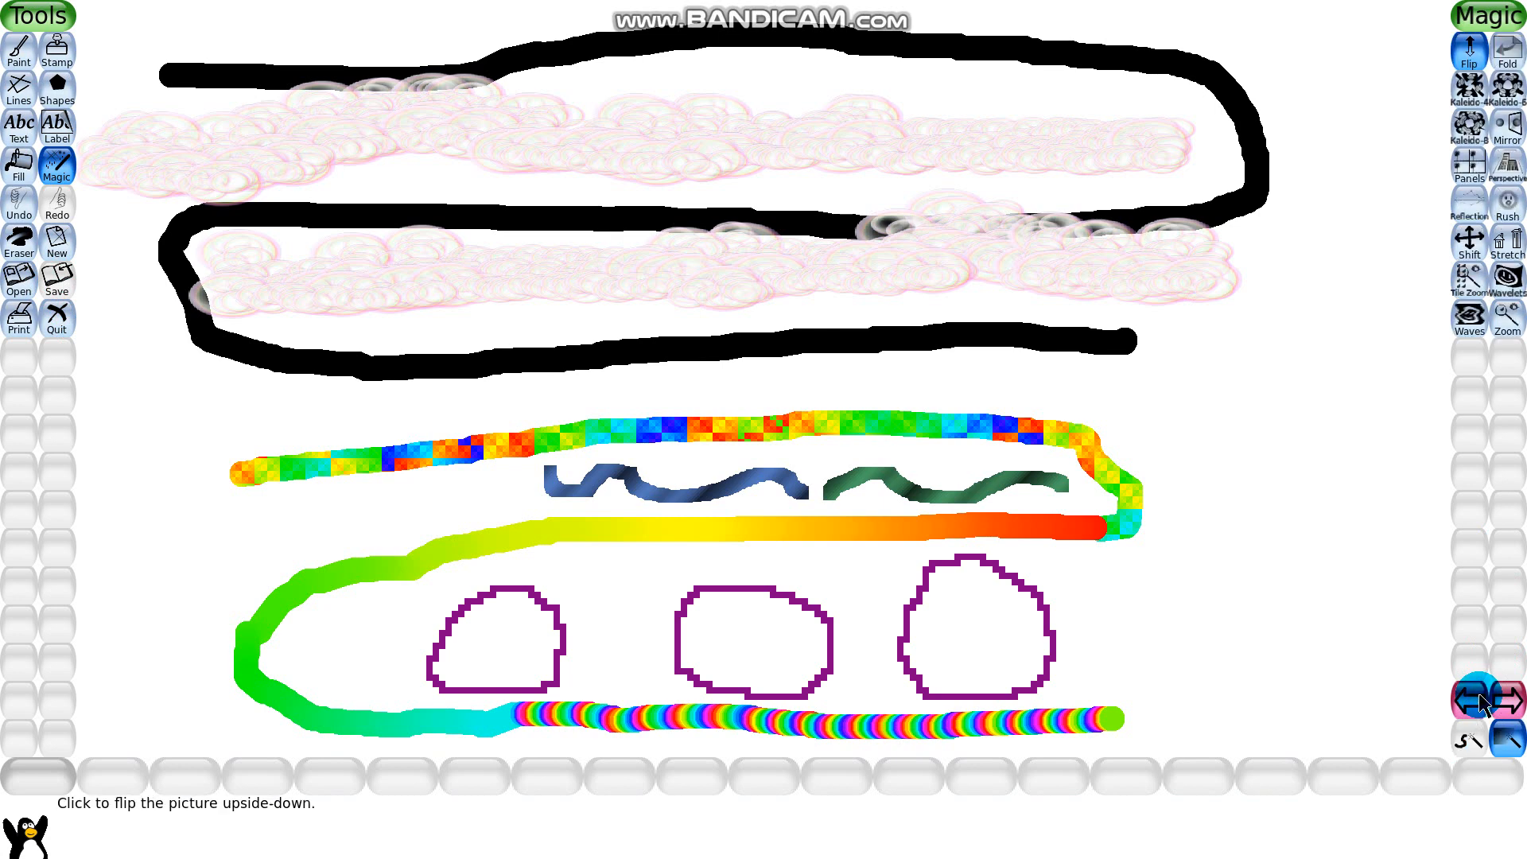
{"action": "left_click", "coordinate": [1479, 700]}
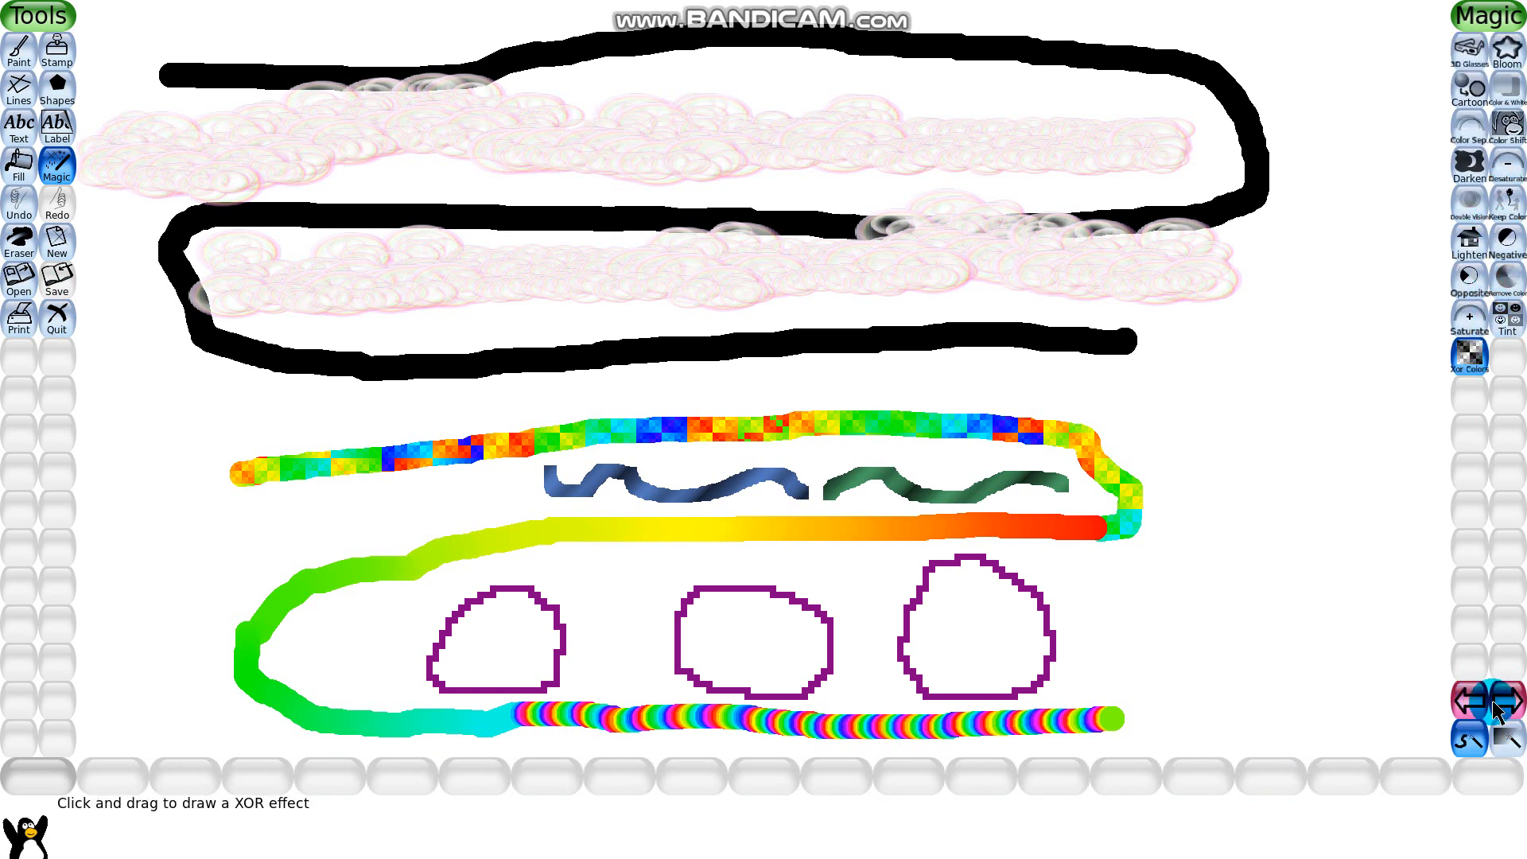
{"action": "left_click", "coordinate": [1496, 245]}
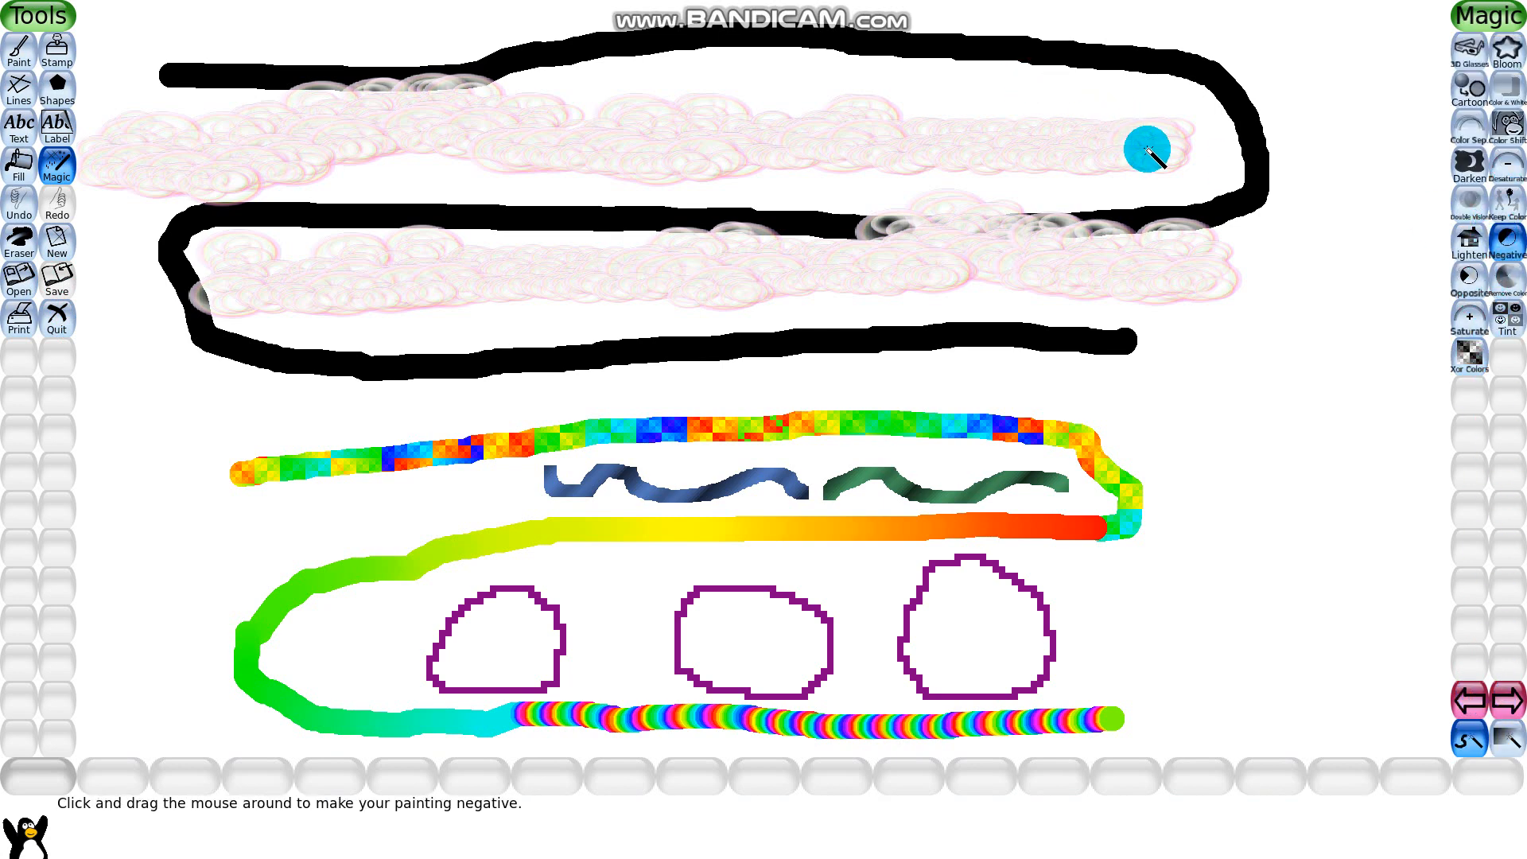
{"action": "mouse_move", "coordinate": [1178, 143]}
{"action": "left_mouse_down"}
{"action": "mouse_move", "coordinate": [982, 148]}
{"action": "mouse_move", "coordinate": [803, 121]}
{"action": "mouse_move", "coordinate": [704, 126]}
{"action": "mouse_move", "coordinate": [714, 156]}
{"action": "mouse_move", "coordinate": [1180, 164]}
{"action": "left_mouse_up"}
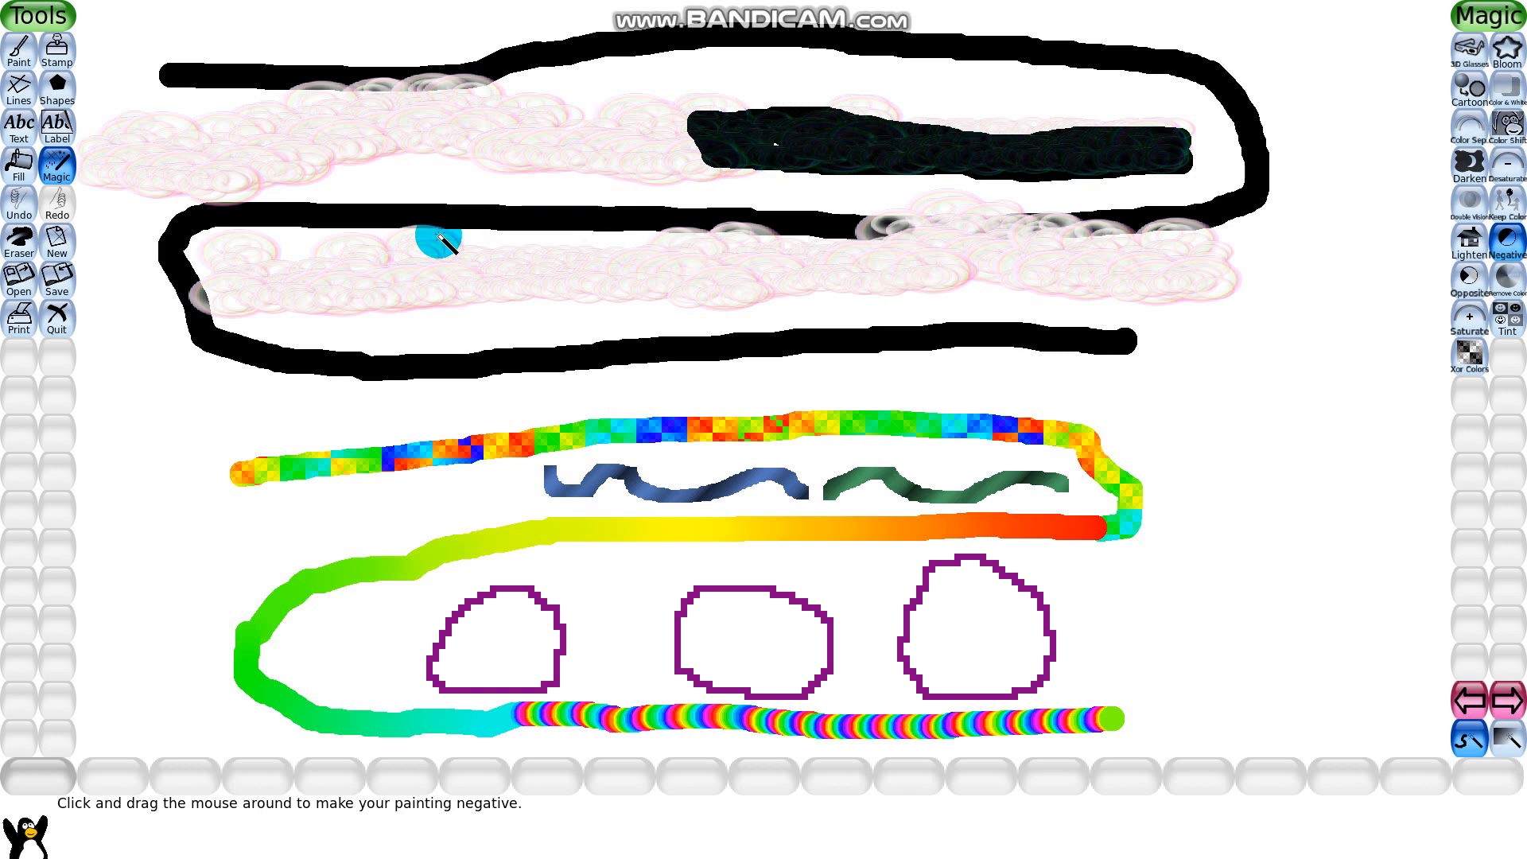
- Apply the Negative effect to the left part of the lower foam band and the right half of the XOR stroke
{"action": "left_click", "coordinate": [234, 305]}
{"action": "mouse_move", "coordinate": [234, 296]}
{"action": "left_mouse_down"}
{"action": "mouse_move", "coordinate": [244, 265]}
{"action": "mouse_move", "coordinate": [342, 255]}
{"action": "mouse_move", "coordinate": [676, 259]}
{"action": "mouse_move", "coordinate": [674, 292]}
{"action": "mouse_move", "coordinate": [505, 320]}
{"action": "mouse_move", "coordinate": [255, 303]}
{"action": "mouse_move", "coordinate": [265, 280]}
{"action": "mouse_move", "coordinate": [661, 271]}
{"action": "mouse_move", "coordinate": [449, 319]}
{"action": "left_mouse_up"}
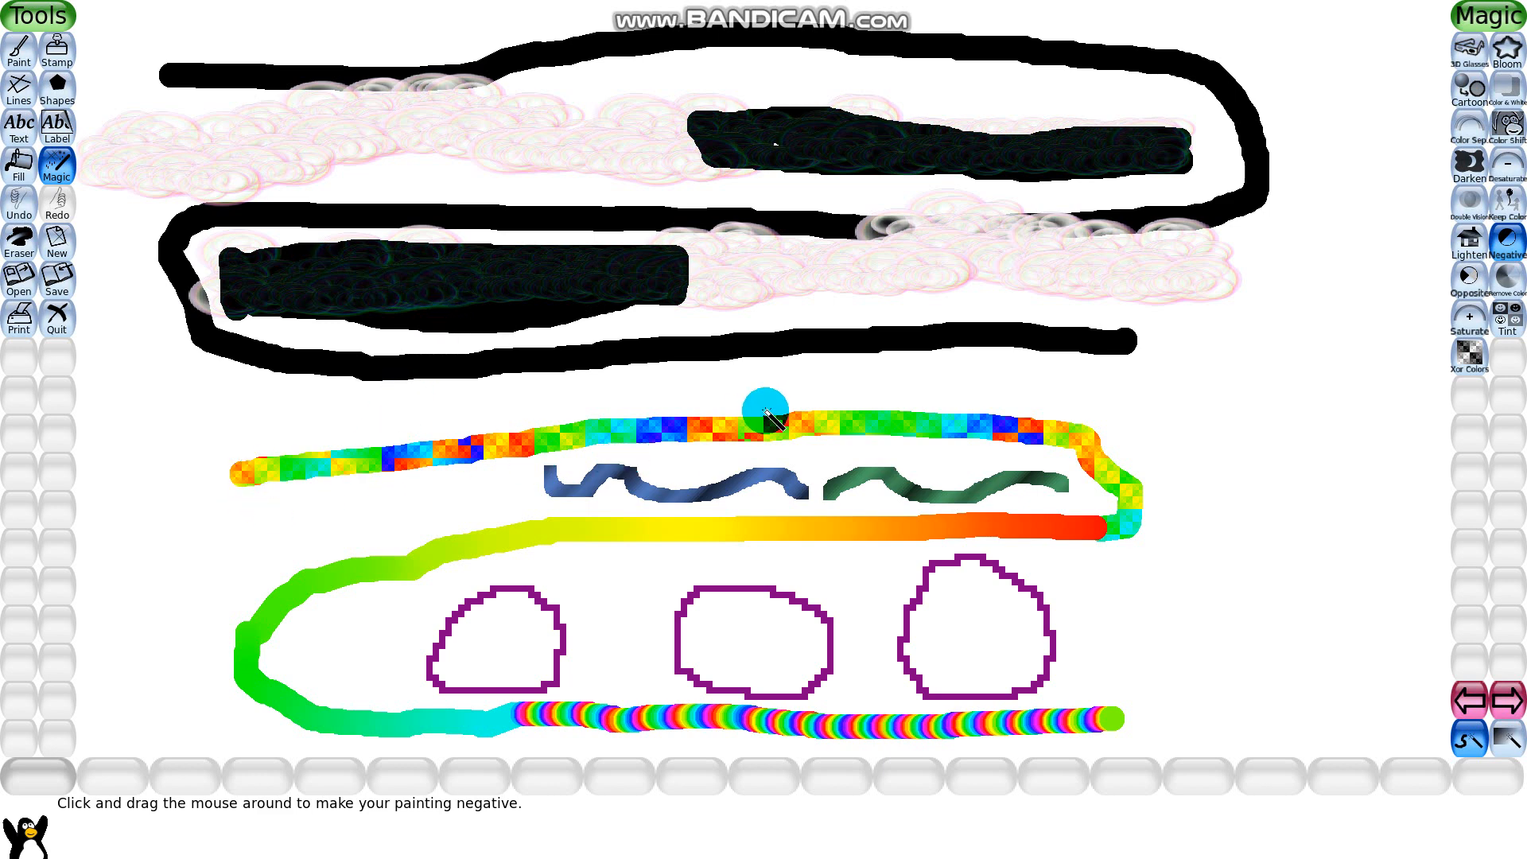
{"action": "mouse_move", "coordinate": [747, 429]}
{"action": "left_mouse_down"}
{"action": "mouse_move", "coordinate": [974, 416]}
{"action": "mouse_move", "coordinate": [1086, 446]}
{"action": "left_mouse_up"}
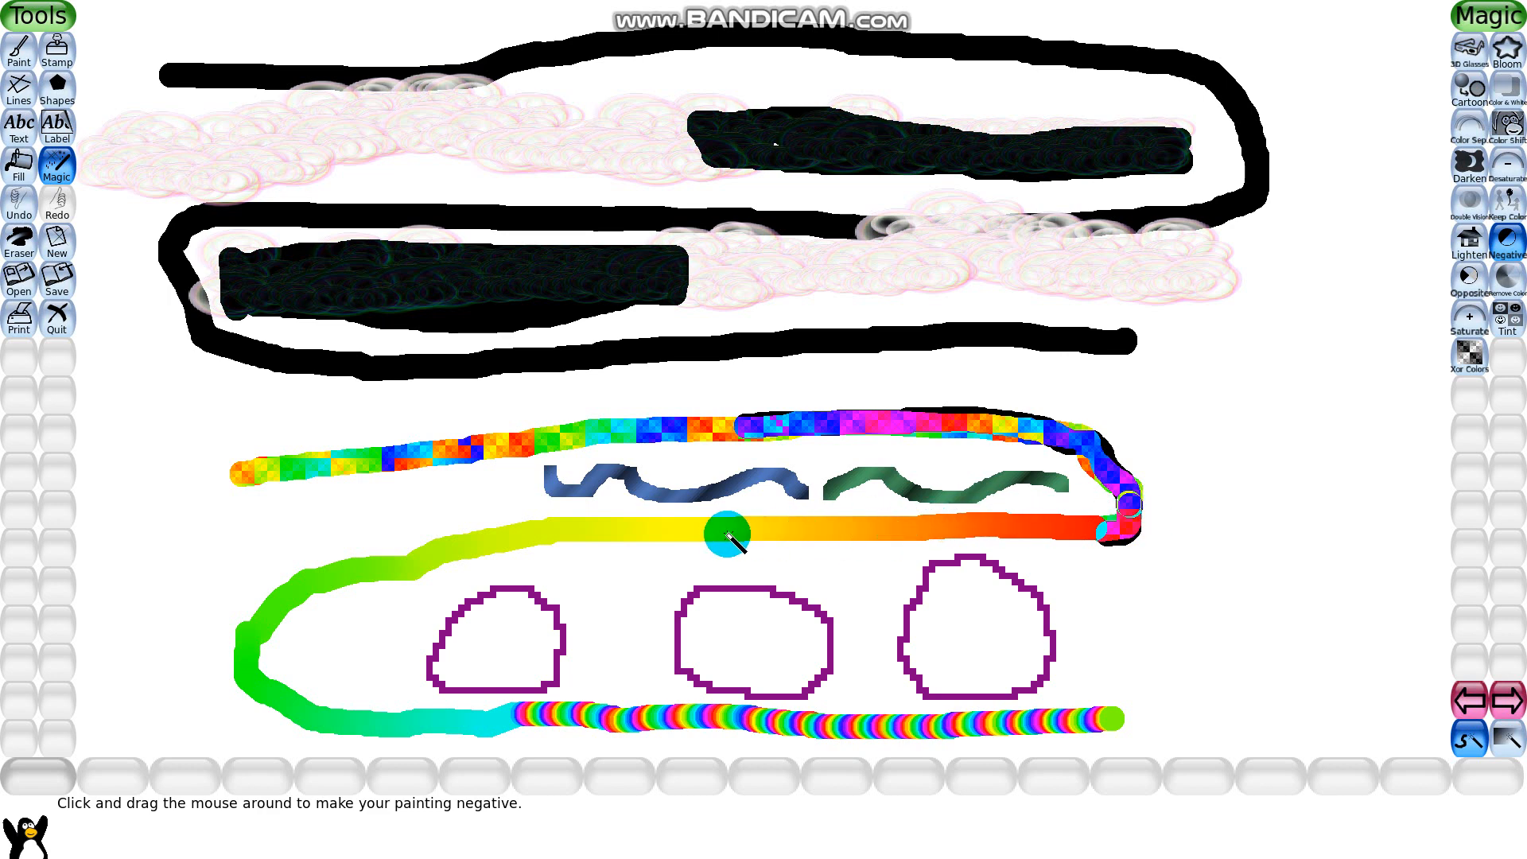
- Apply the Negative effect around the left curve of the rainbow stroke and along part of its lower striped section
{"action": "mouse_move", "coordinate": [439, 553]}
{"action": "left_mouse_down"}
{"action": "mouse_move", "coordinate": [333, 573]}
{"action": "mouse_move", "coordinate": [260, 610]}
{"action": "mouse_move", "coordinate": [251, 680]}
{"action": "mouse_move", "coordinate": [358, 717]}
{"action": "mouse_move", "coordinate": [970, 729]}
{"action": "mouse_move", "coordinate": [850, 727]}
{"action": "left_mouse_up"}
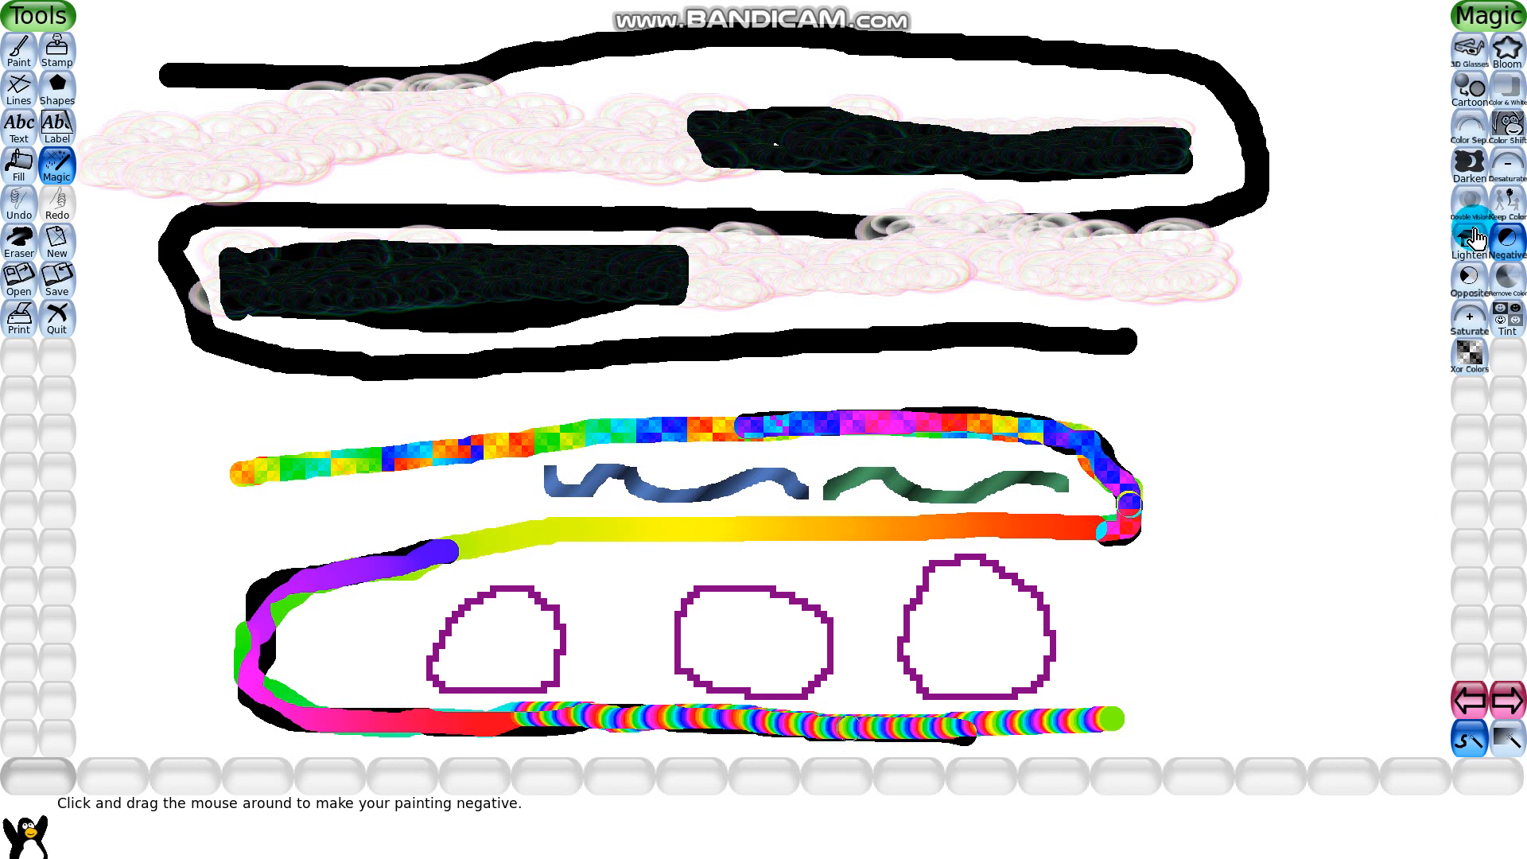
- Undo a first Remove Color pass over the dark green metallic line, and desaturate a spot near its left end
{"action": "left_click", "coordinate": [1506, 282]}
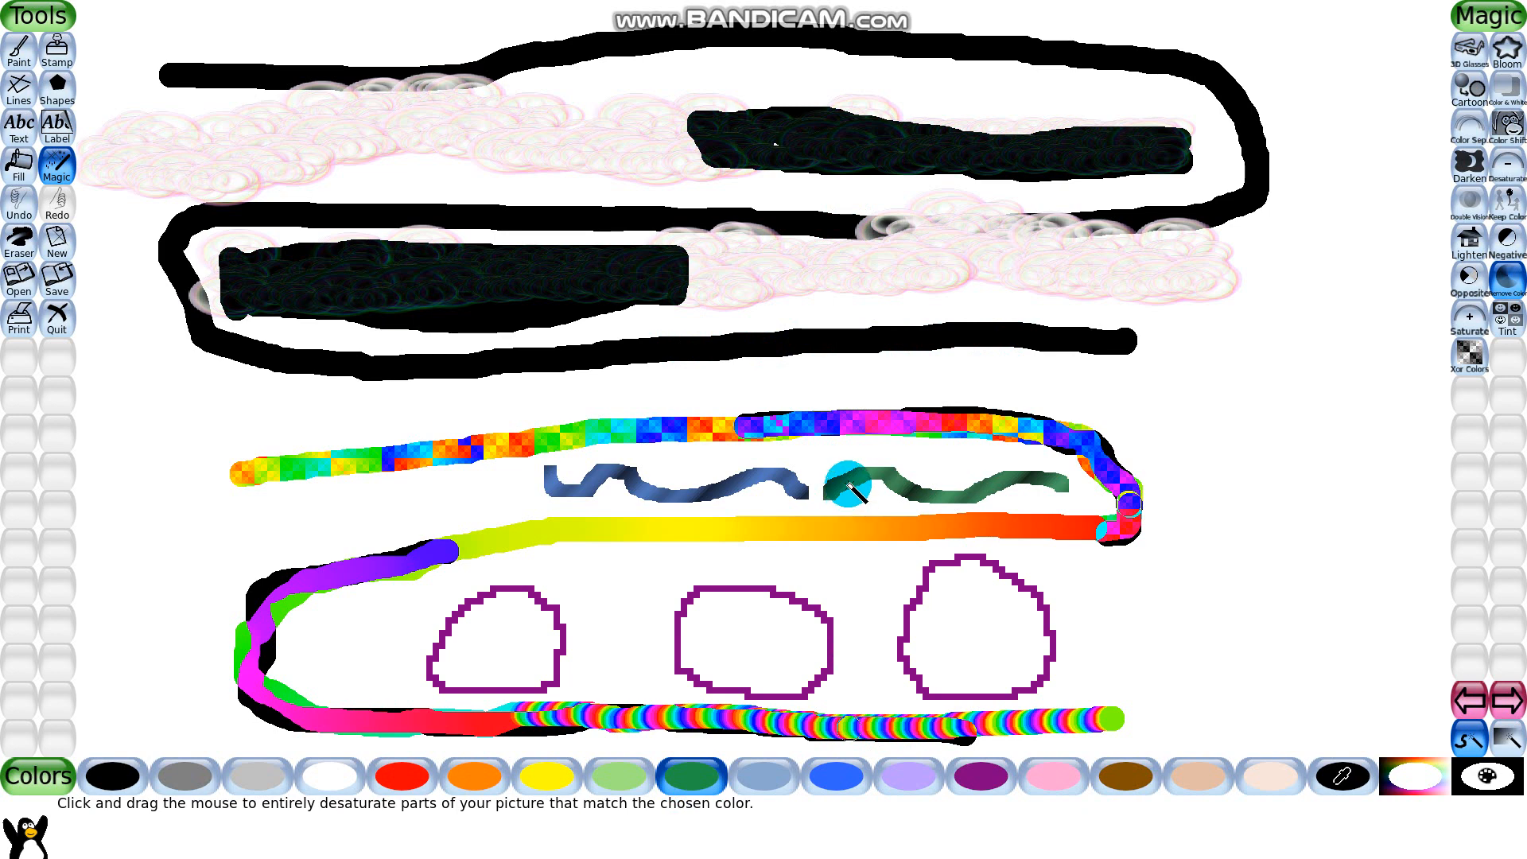
{"action": "left_click_drag", "start_coordinate": [847, 483], "coordinate": [1026, 483]}
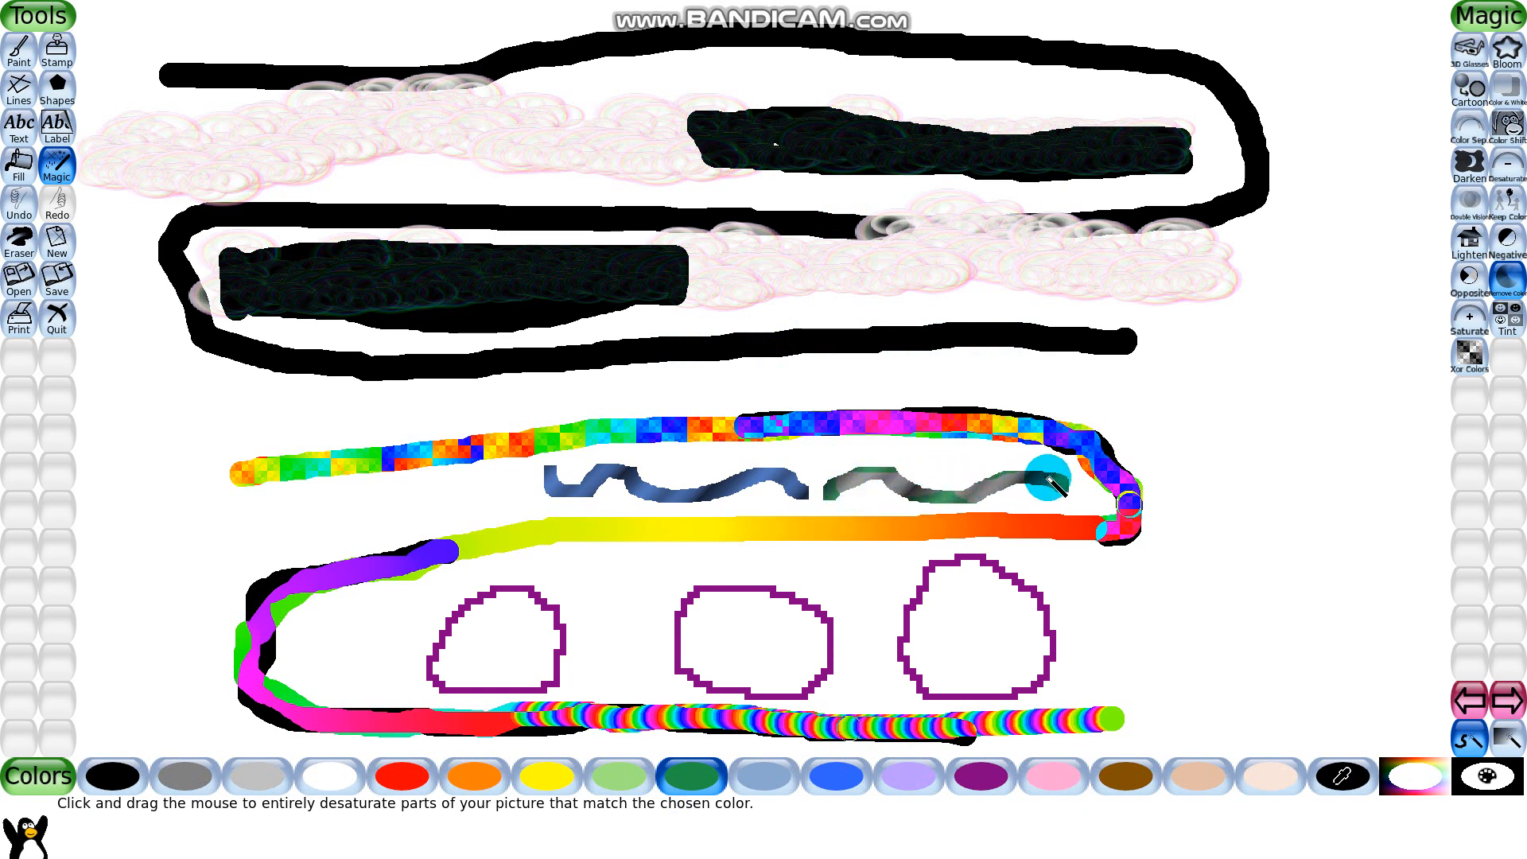
{"action": "left_click", "coordinate": [19, 203]}
{"action": "left_click", "coordinate": [858, 458]}
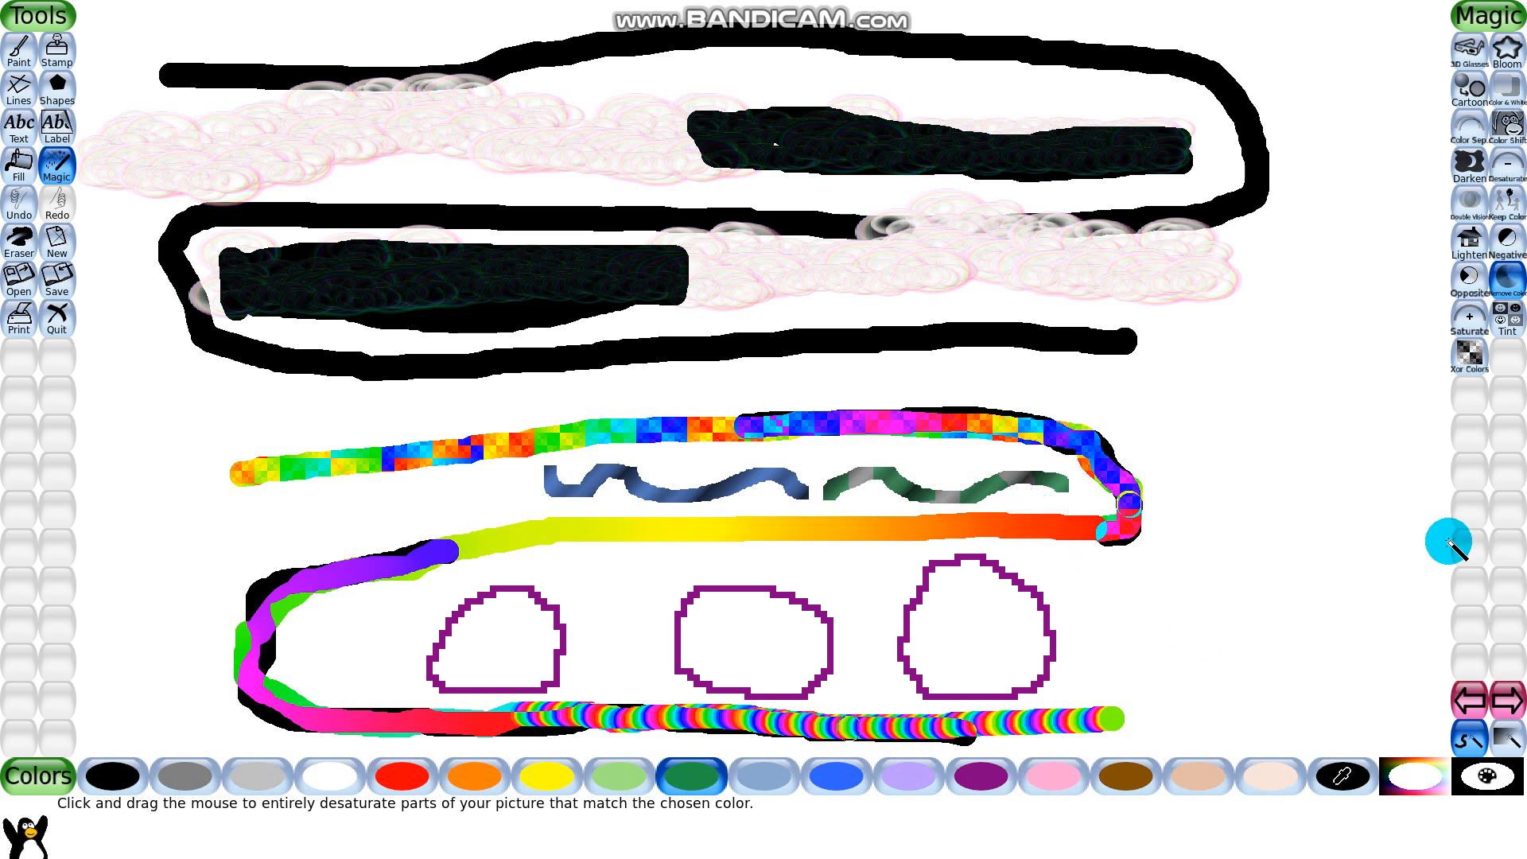
- Apply the Opposite effect along the lower foam band, including its black left part
{"action": "left_click", "coordinate": [1467, 275]}
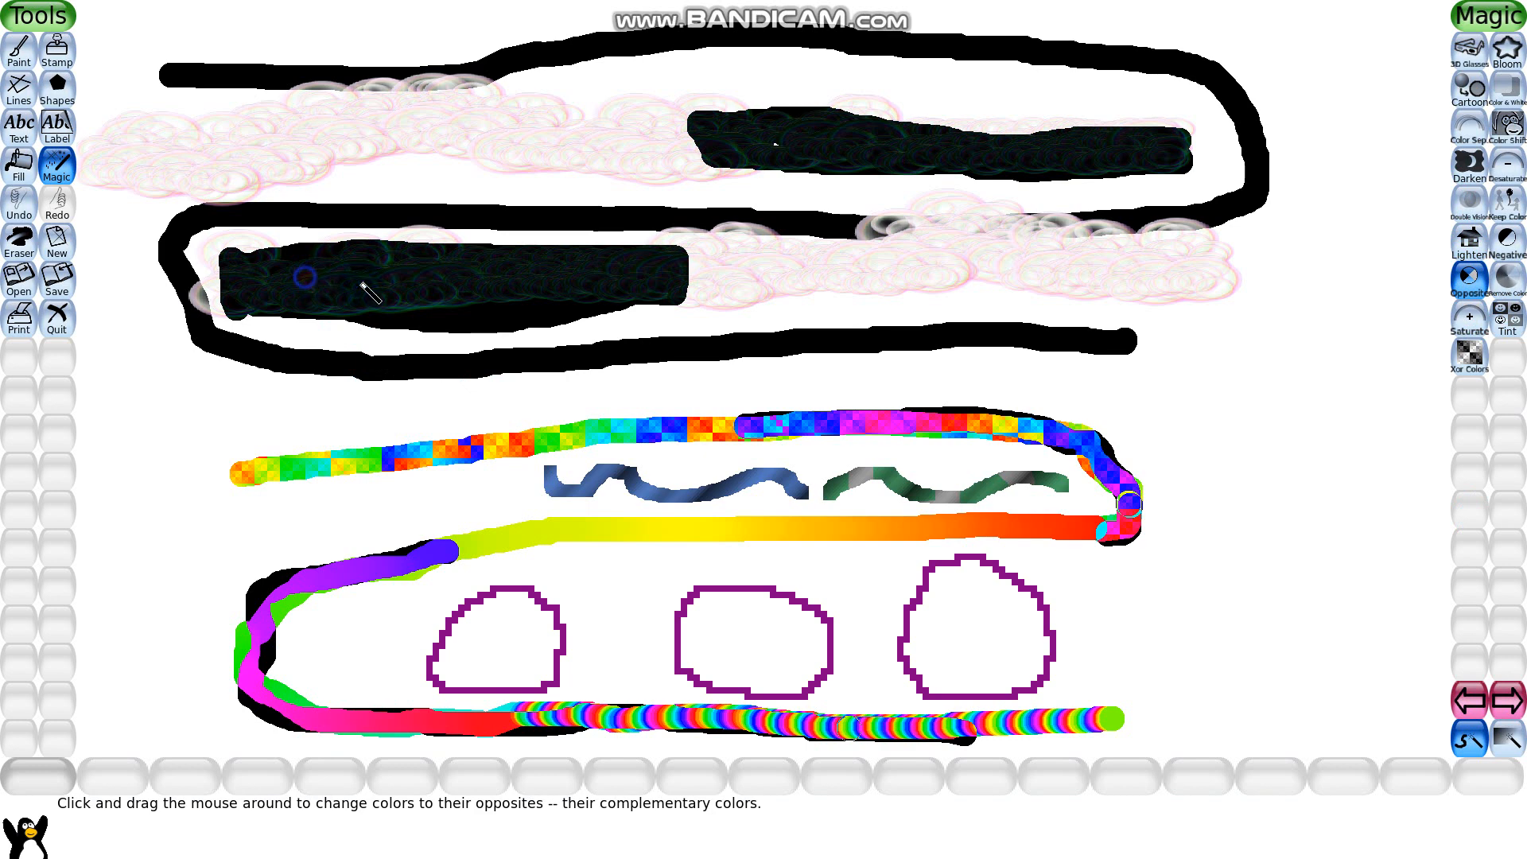
{"action": "mouse_move", "coordinate": [805, 270]}
{"action": "left_mouse_down"}
{"action": "mouse_move", "coordinate": [1197, 283]}
{"action": "mouse_move", "coordinate": [1162, 253]}
{"action": "mouse_move", "coordinate": [795, 239]}
{"action": "left_mouse_up"}
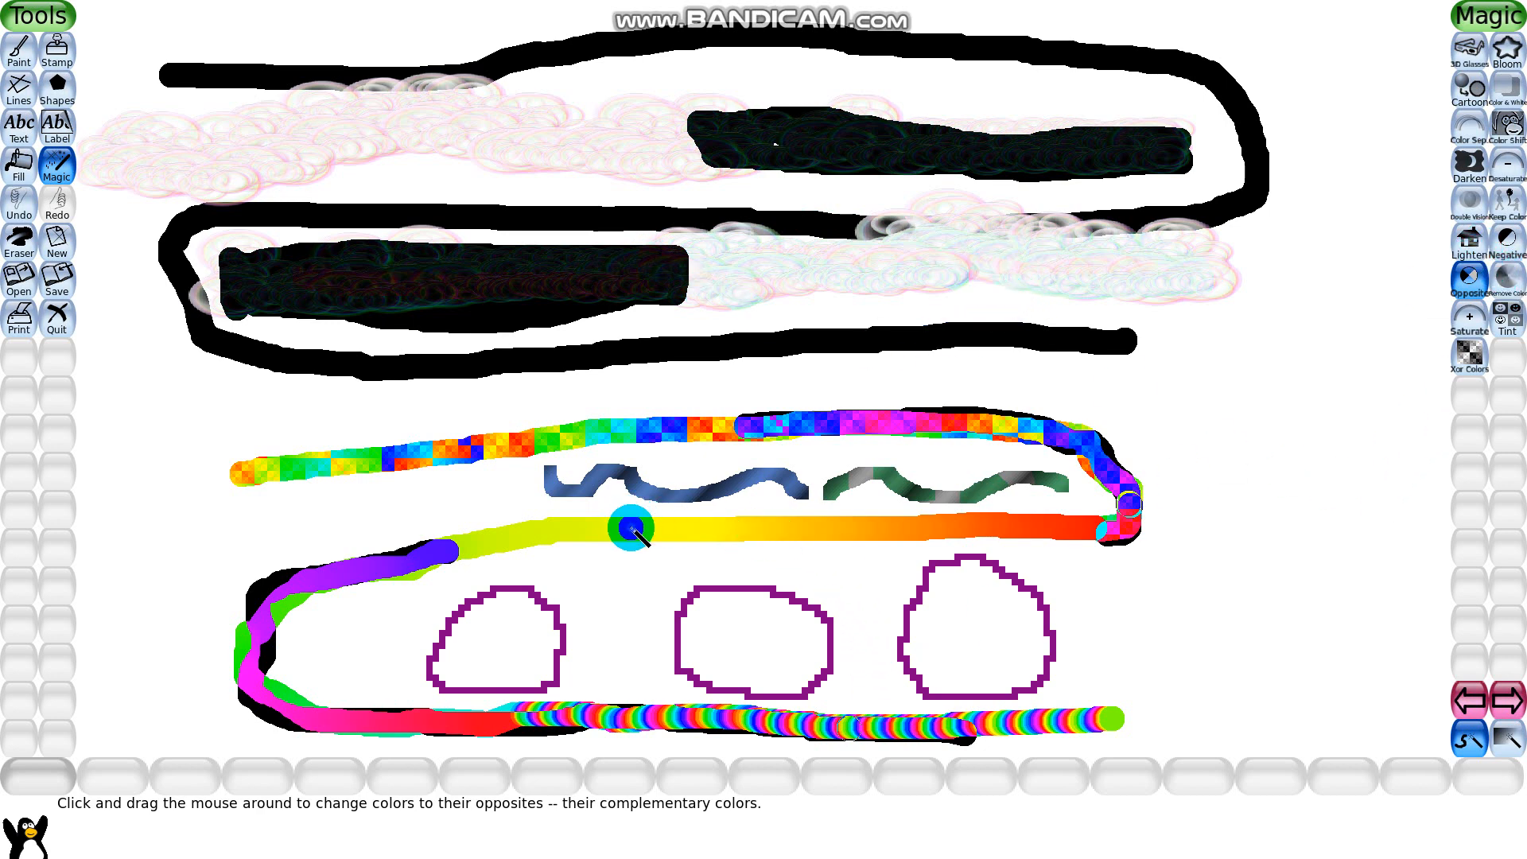
- Apply the Opposite effect to the yellow-to-orange middle section of the smooth rainbow stroke and save the picture
{"action": "left_click_drag", "start_coordinate": [630, 527], "coordinate": [995, 533]}
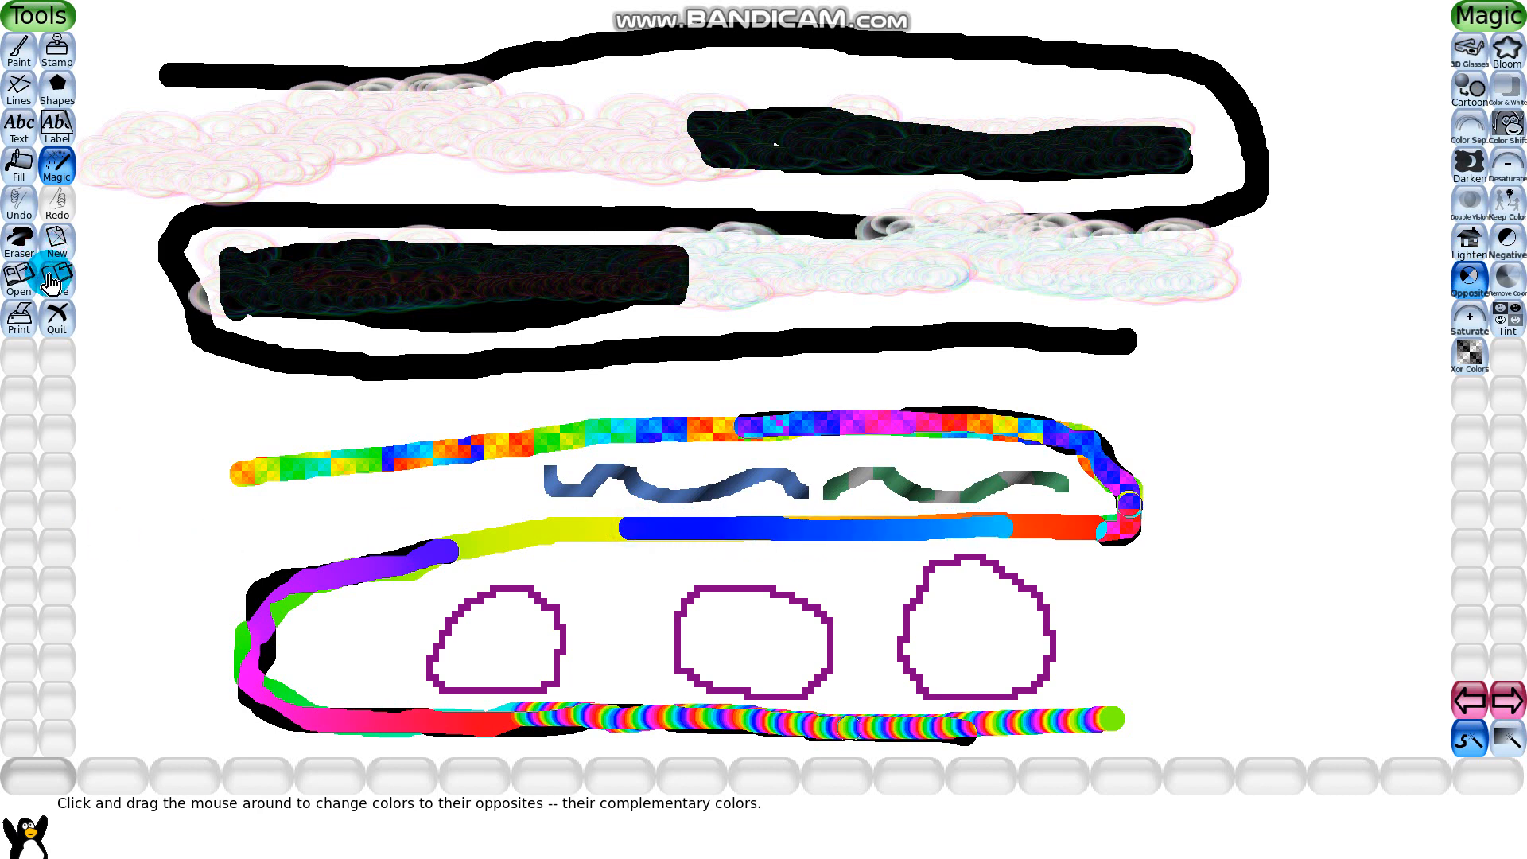
{"action": "left_click", "coordinate": [50, 282]}
{"action": "left_click", "coordinate": [616, 436]}
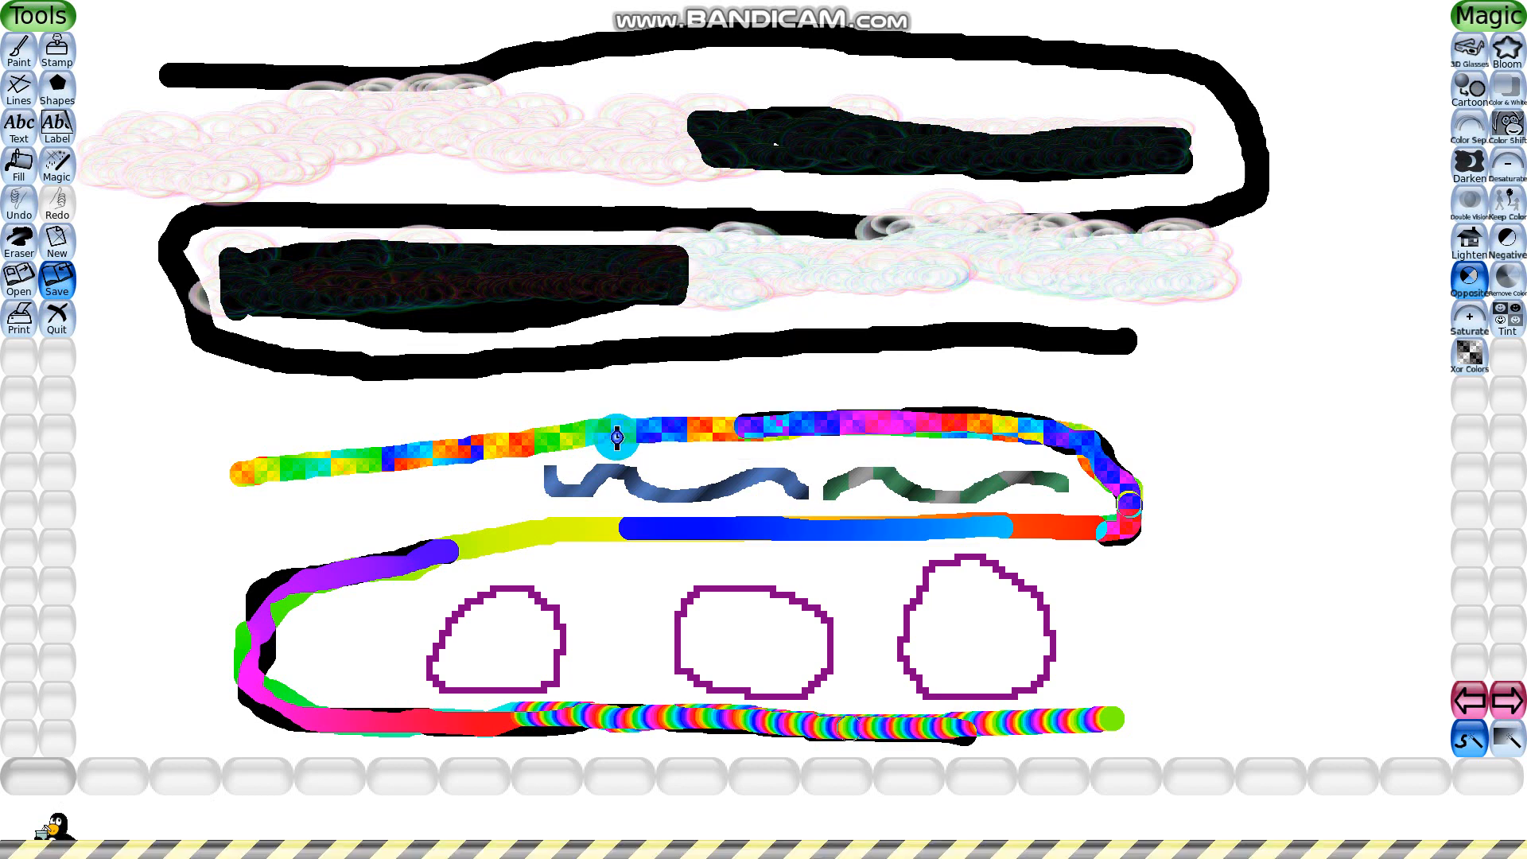
{"action": "key", "text": "alt+Tab"}
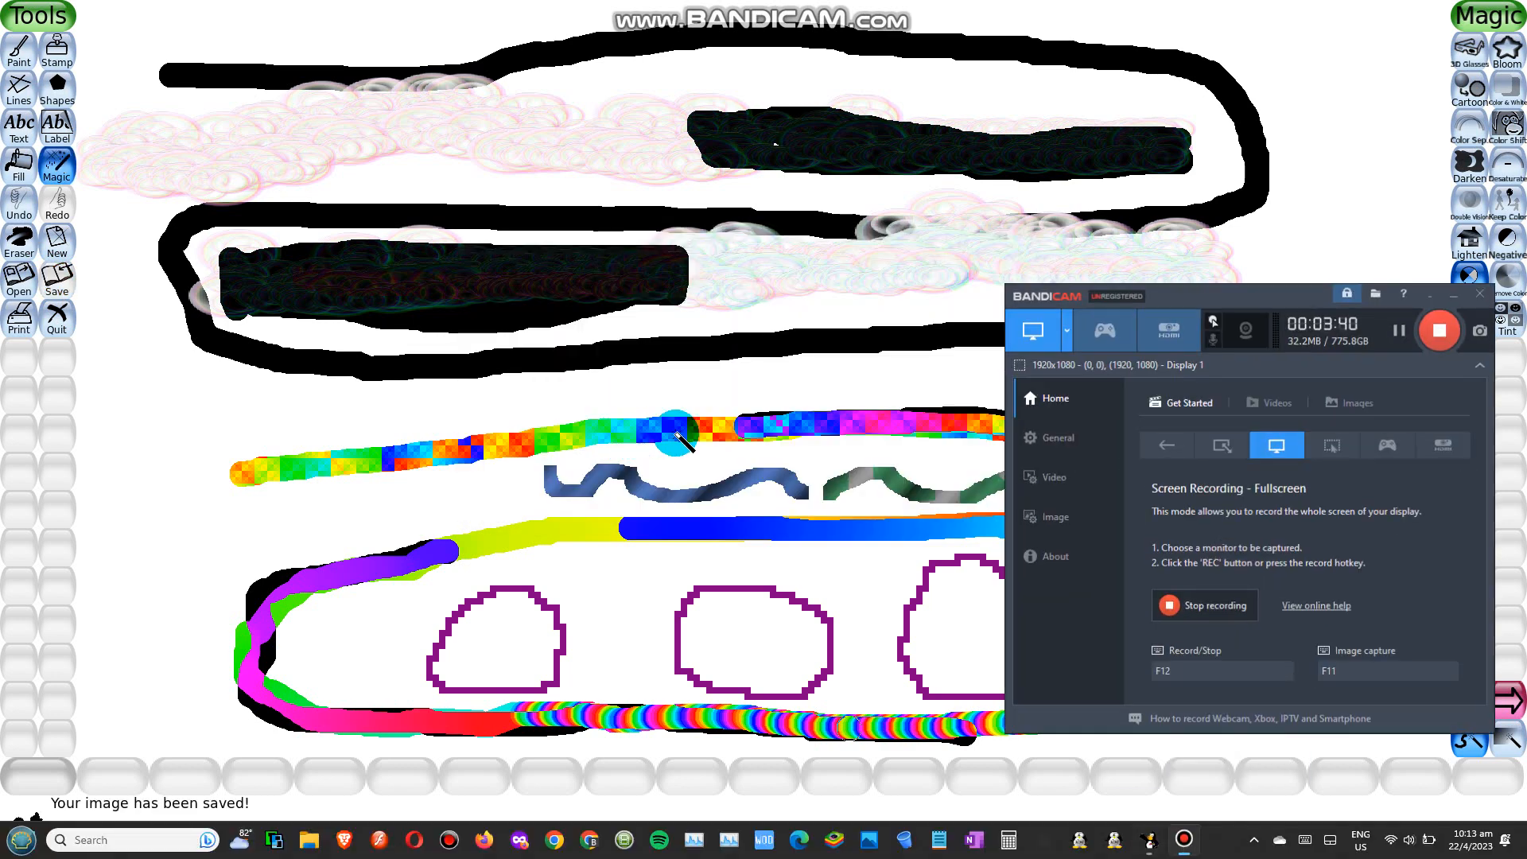